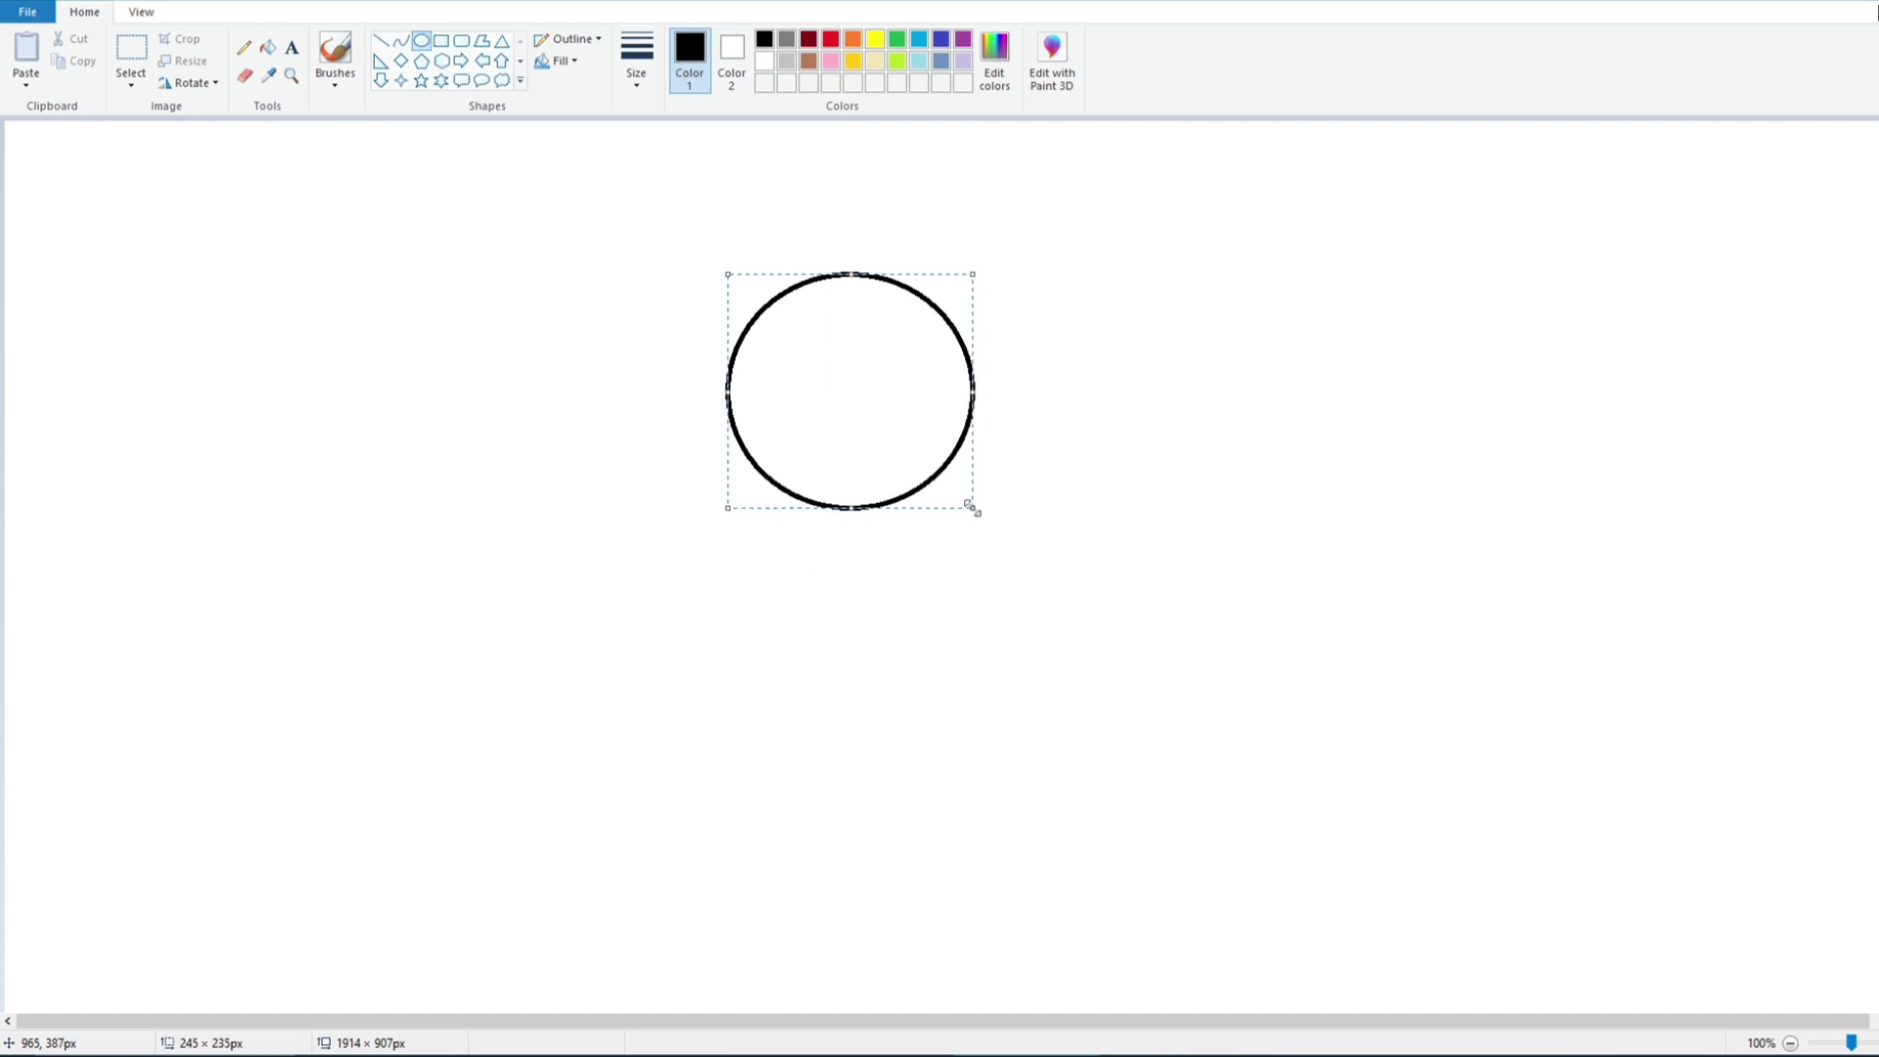
Step: Draw two small ear circles, about 74 × 69 px, overlapping the upper left and upper right of the head circle
click(930, 566)
mouse_move(731, 283)
mouse_down()
mouse_move(798, 344)
mouse_move(749, 304)
mouse_up()
click(708, 353)
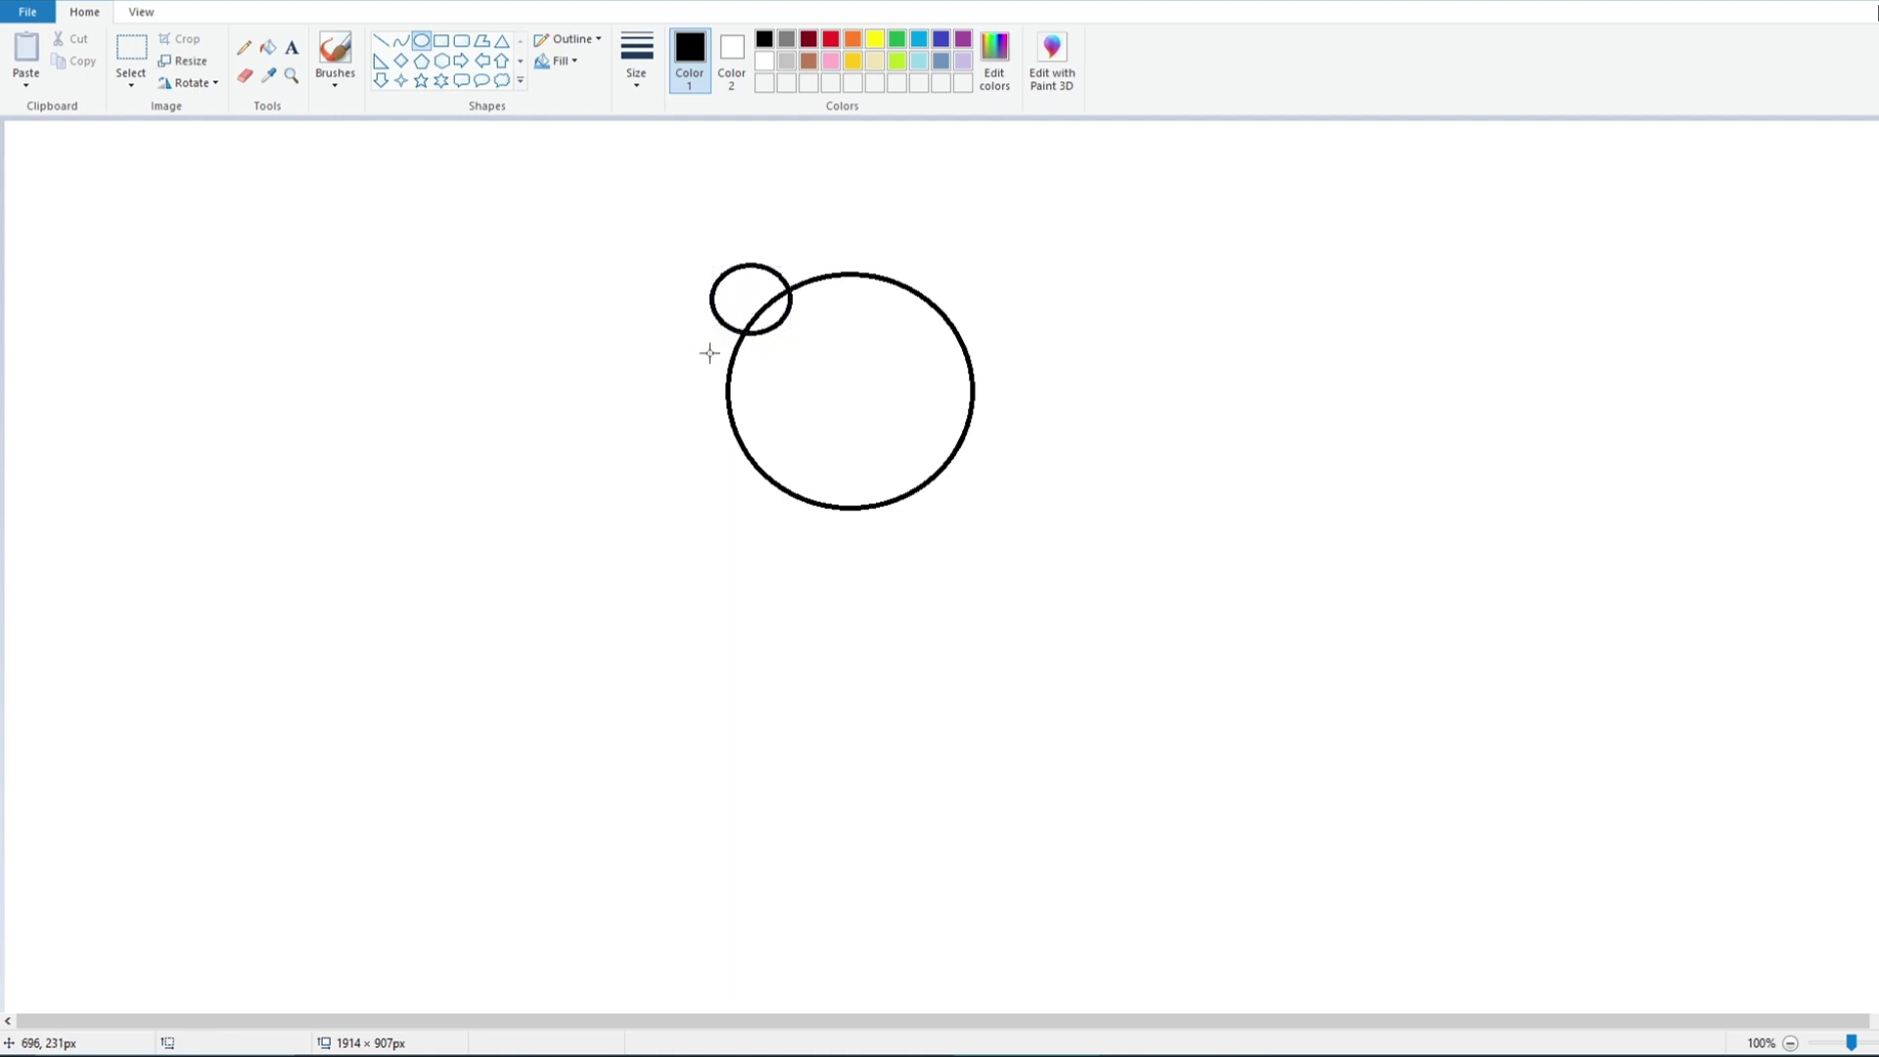
drag(903, 271, 986, 338)
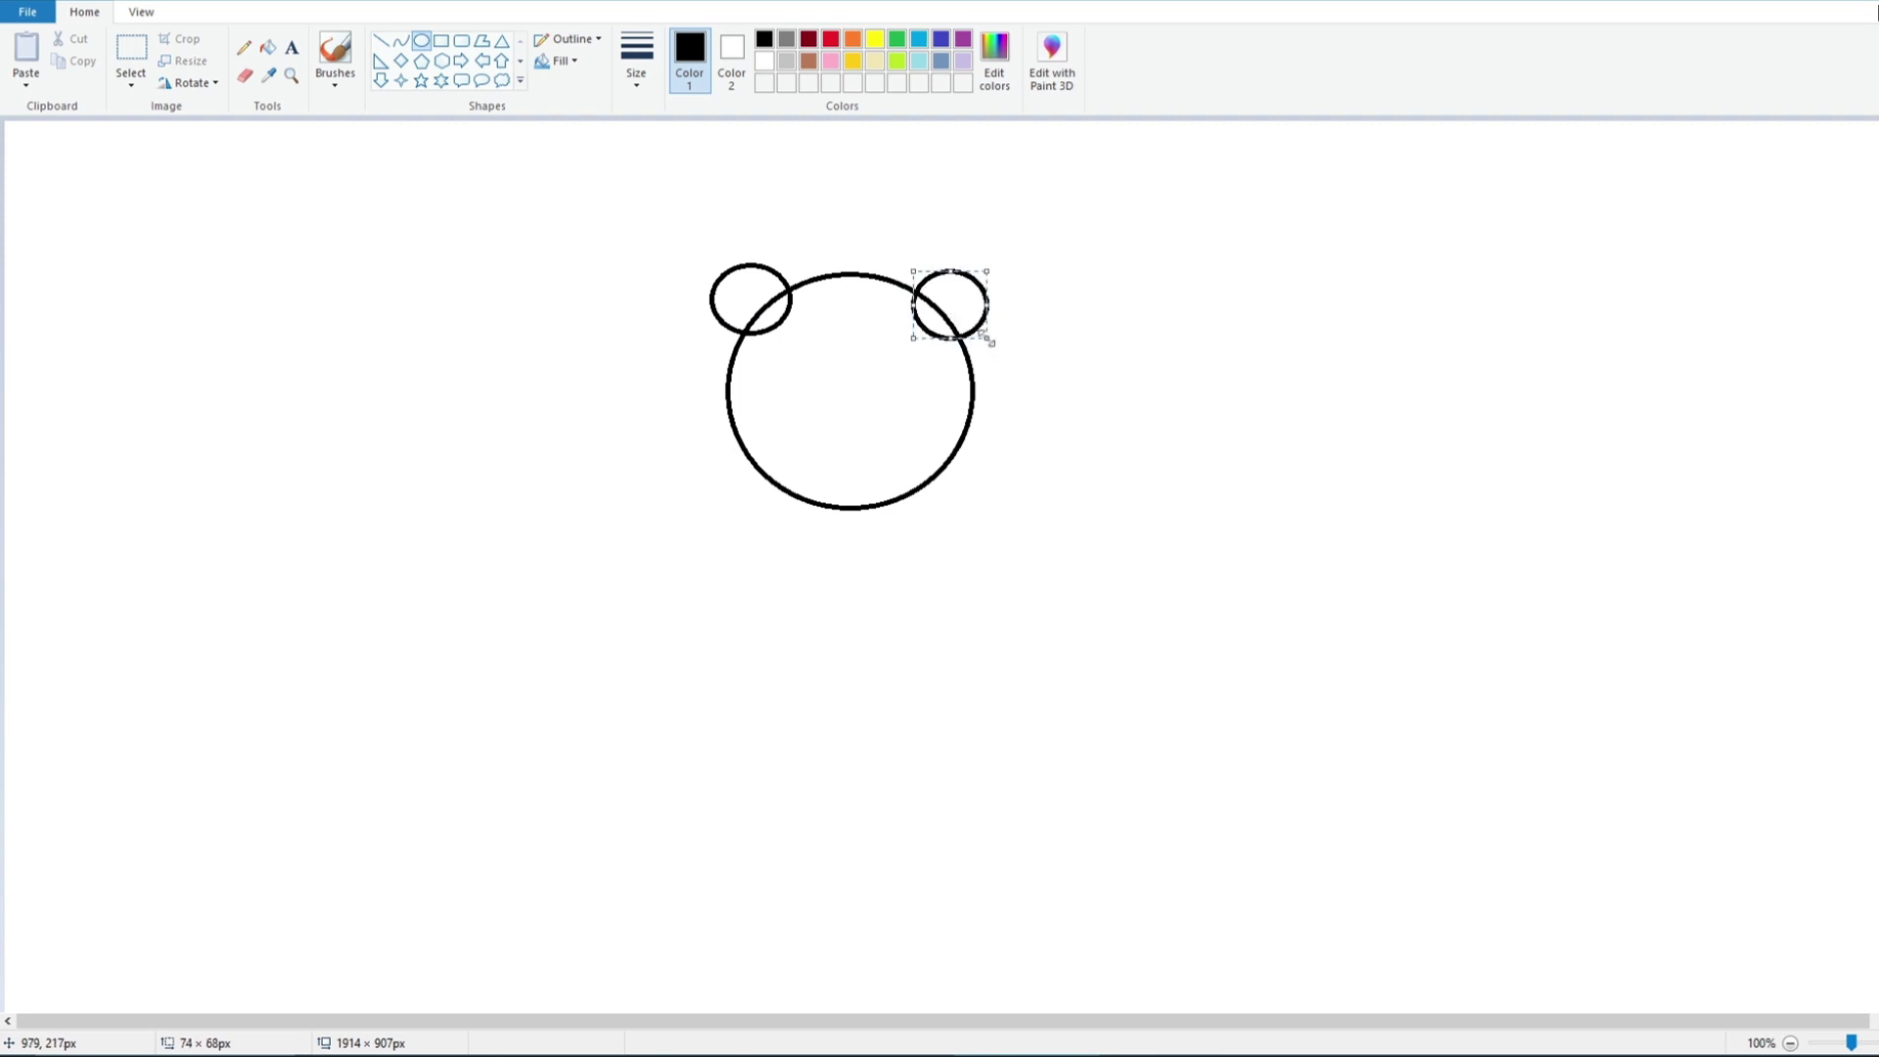
key(ctrl+z)
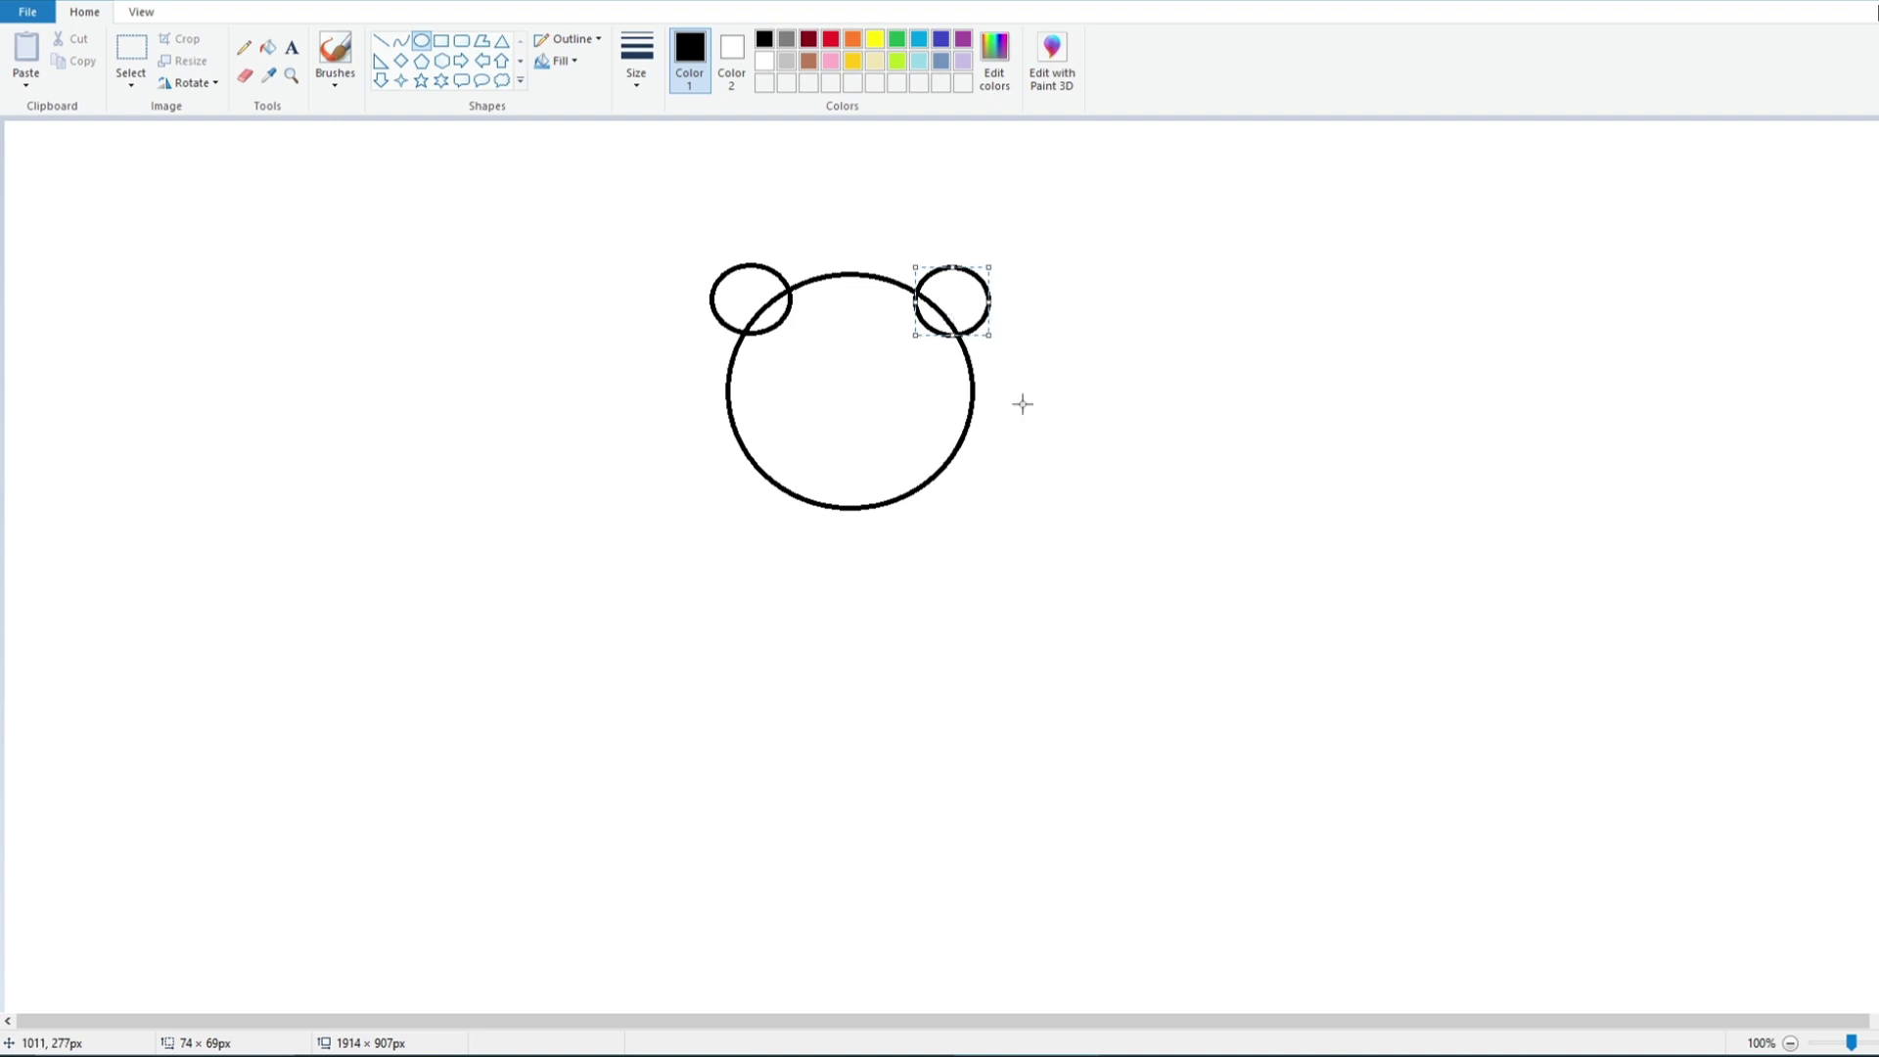
click(1022, 405)
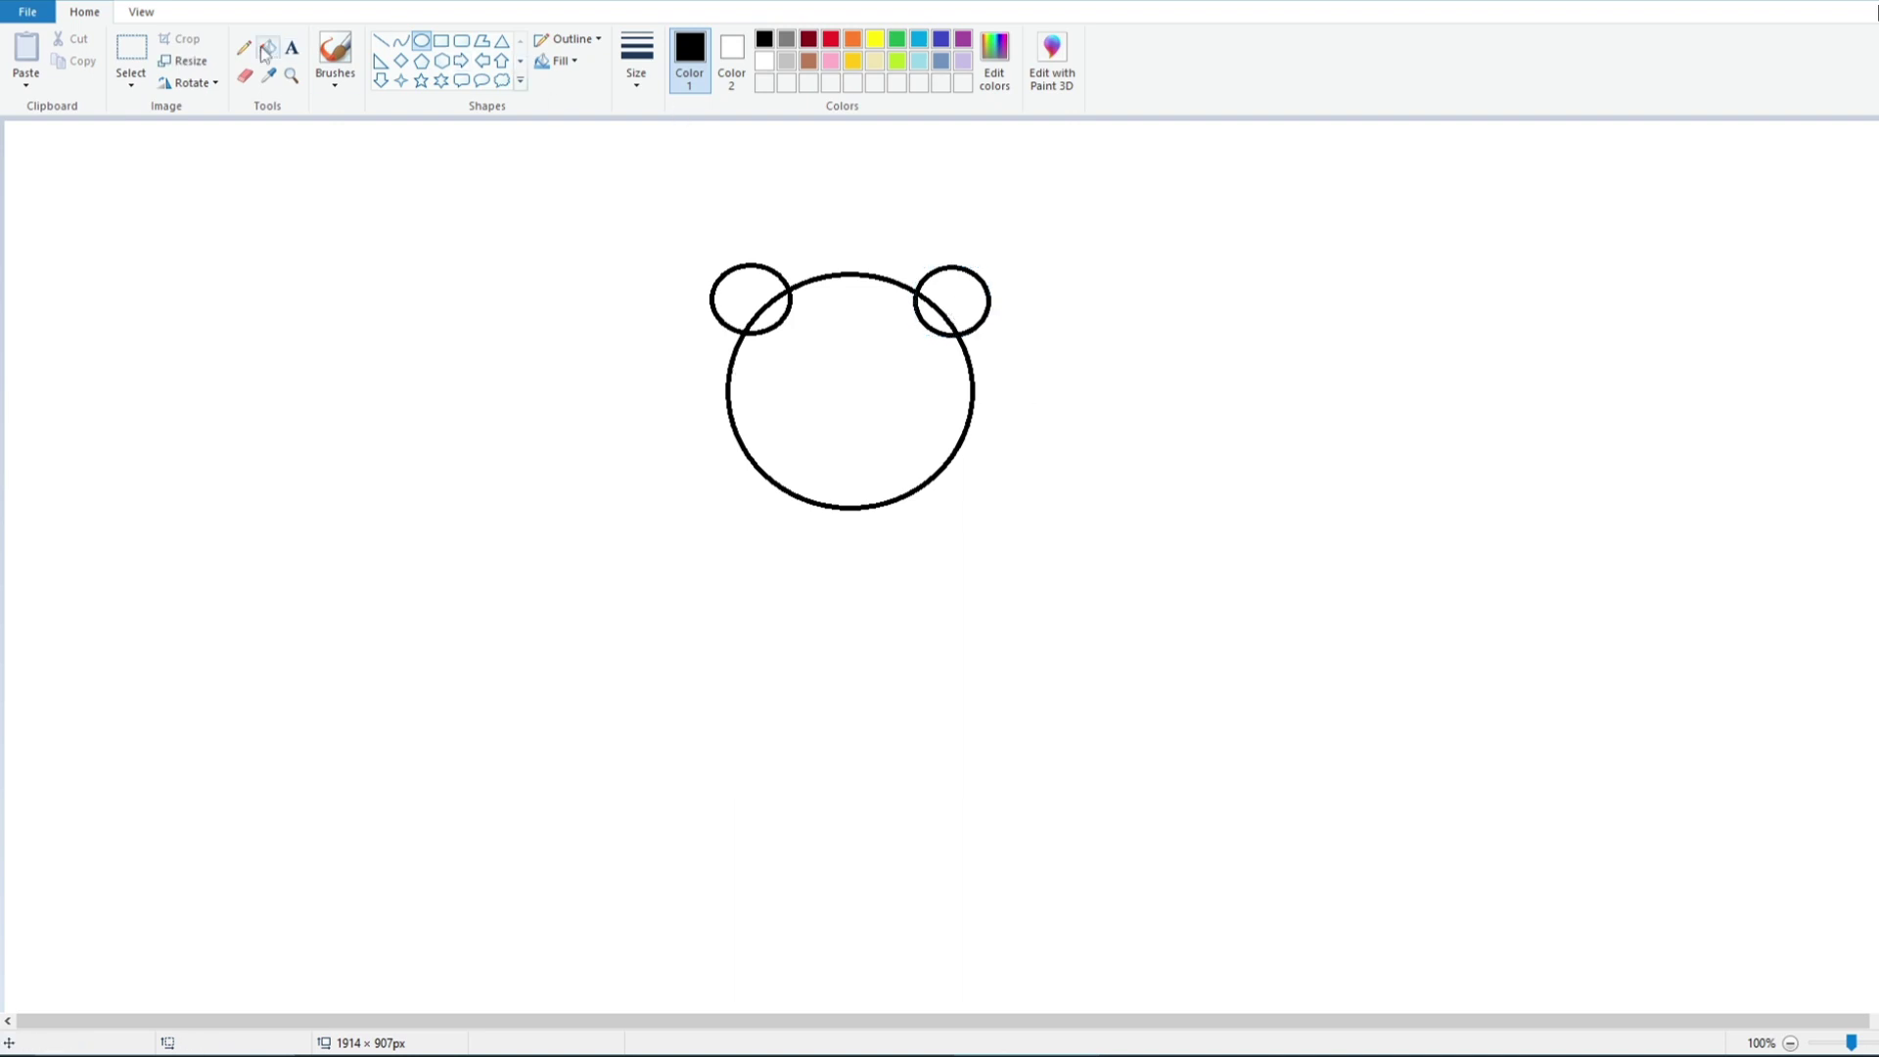
Step: Erase the overlapping arcs between the ears and head, and draw a smaller inner circle, about 44 × 39 px, in each ear
click(245, 75)
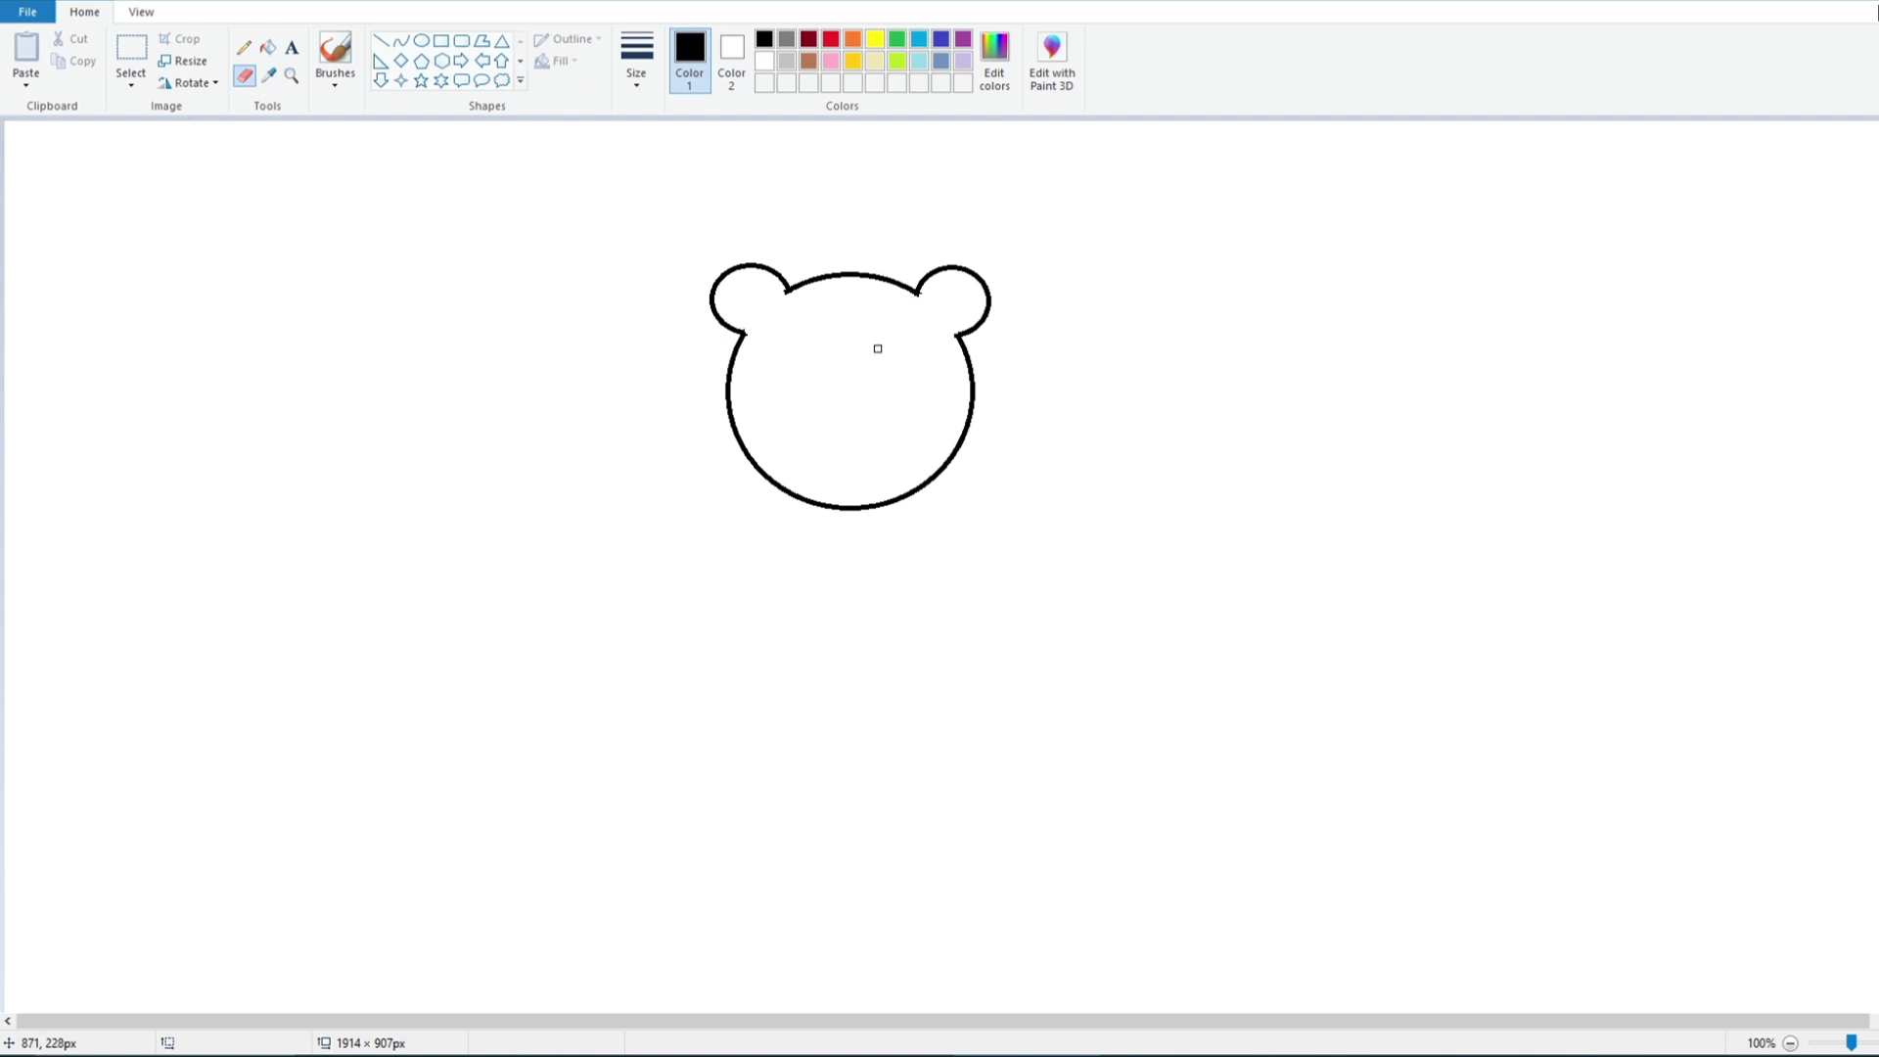
click(421, 40)
mouse_move(738, 284)
mouse_down()
mouse_move(782, 323)
mouse_move(752, 309)
mouse_up()
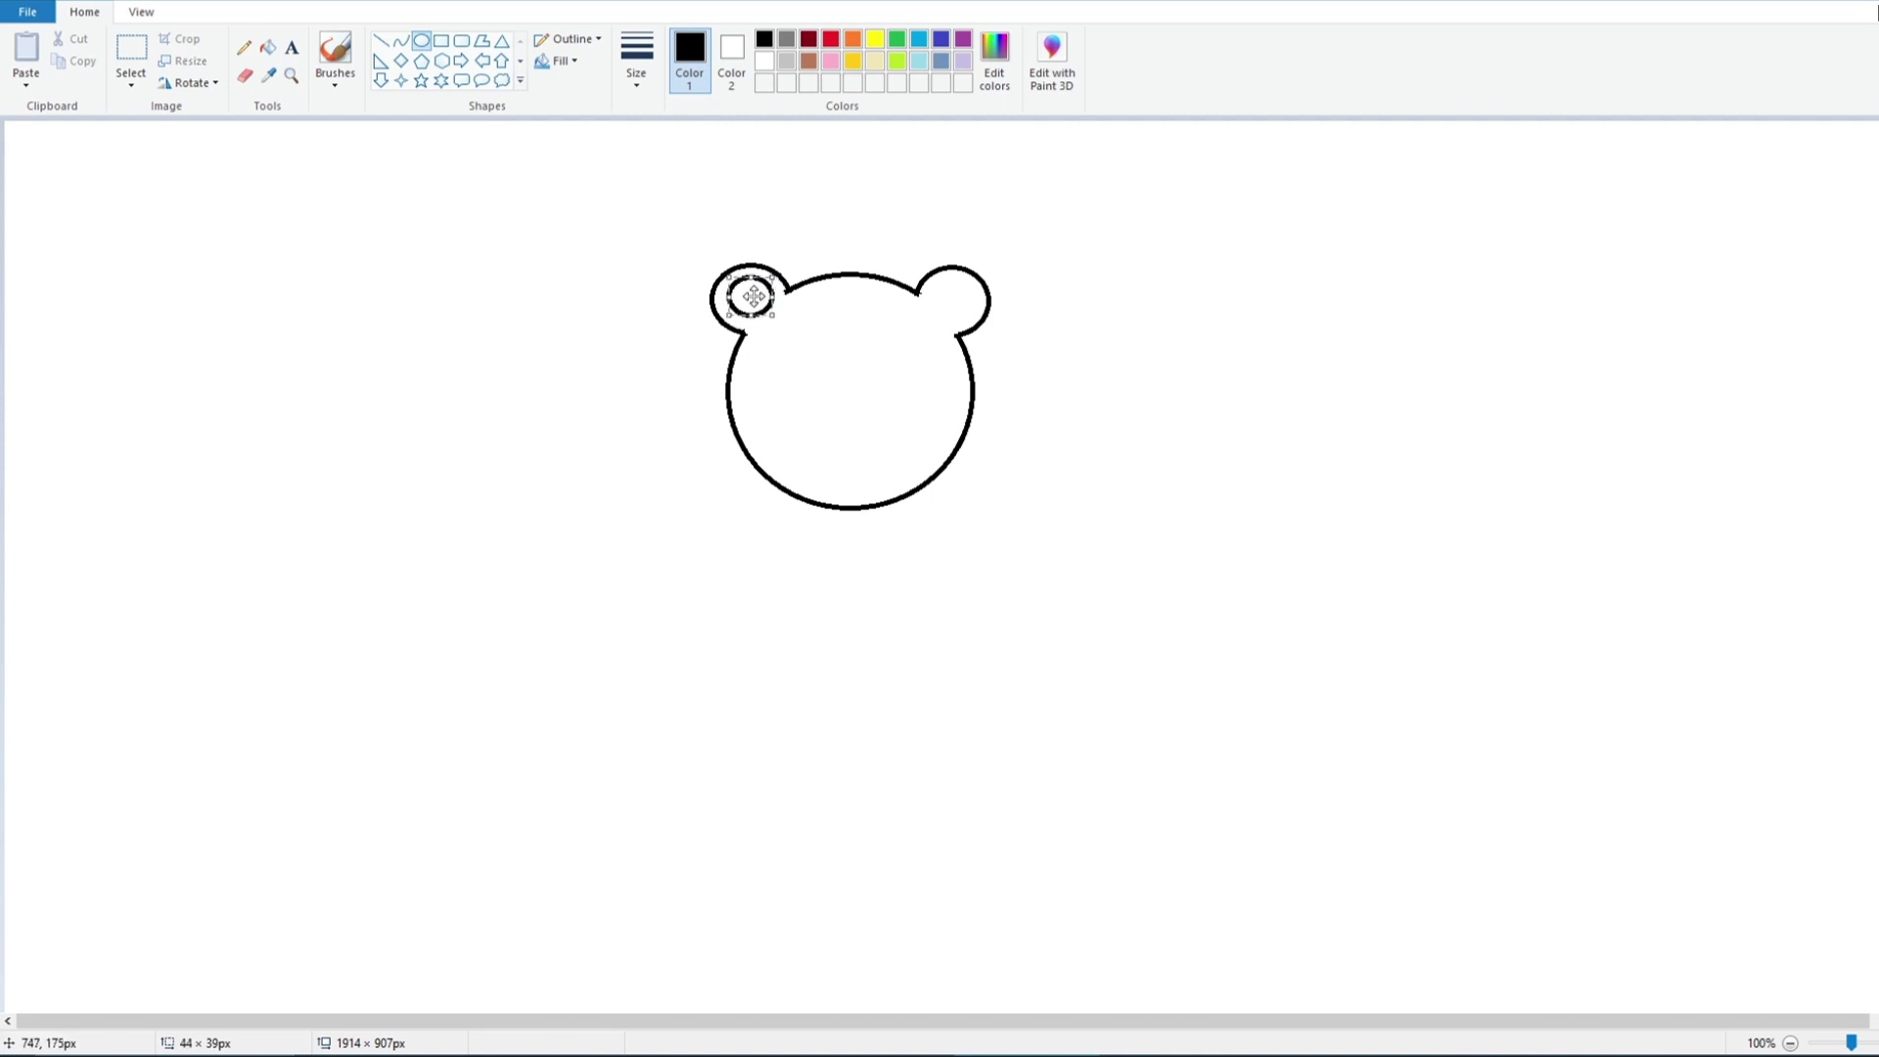
click(606, 356)
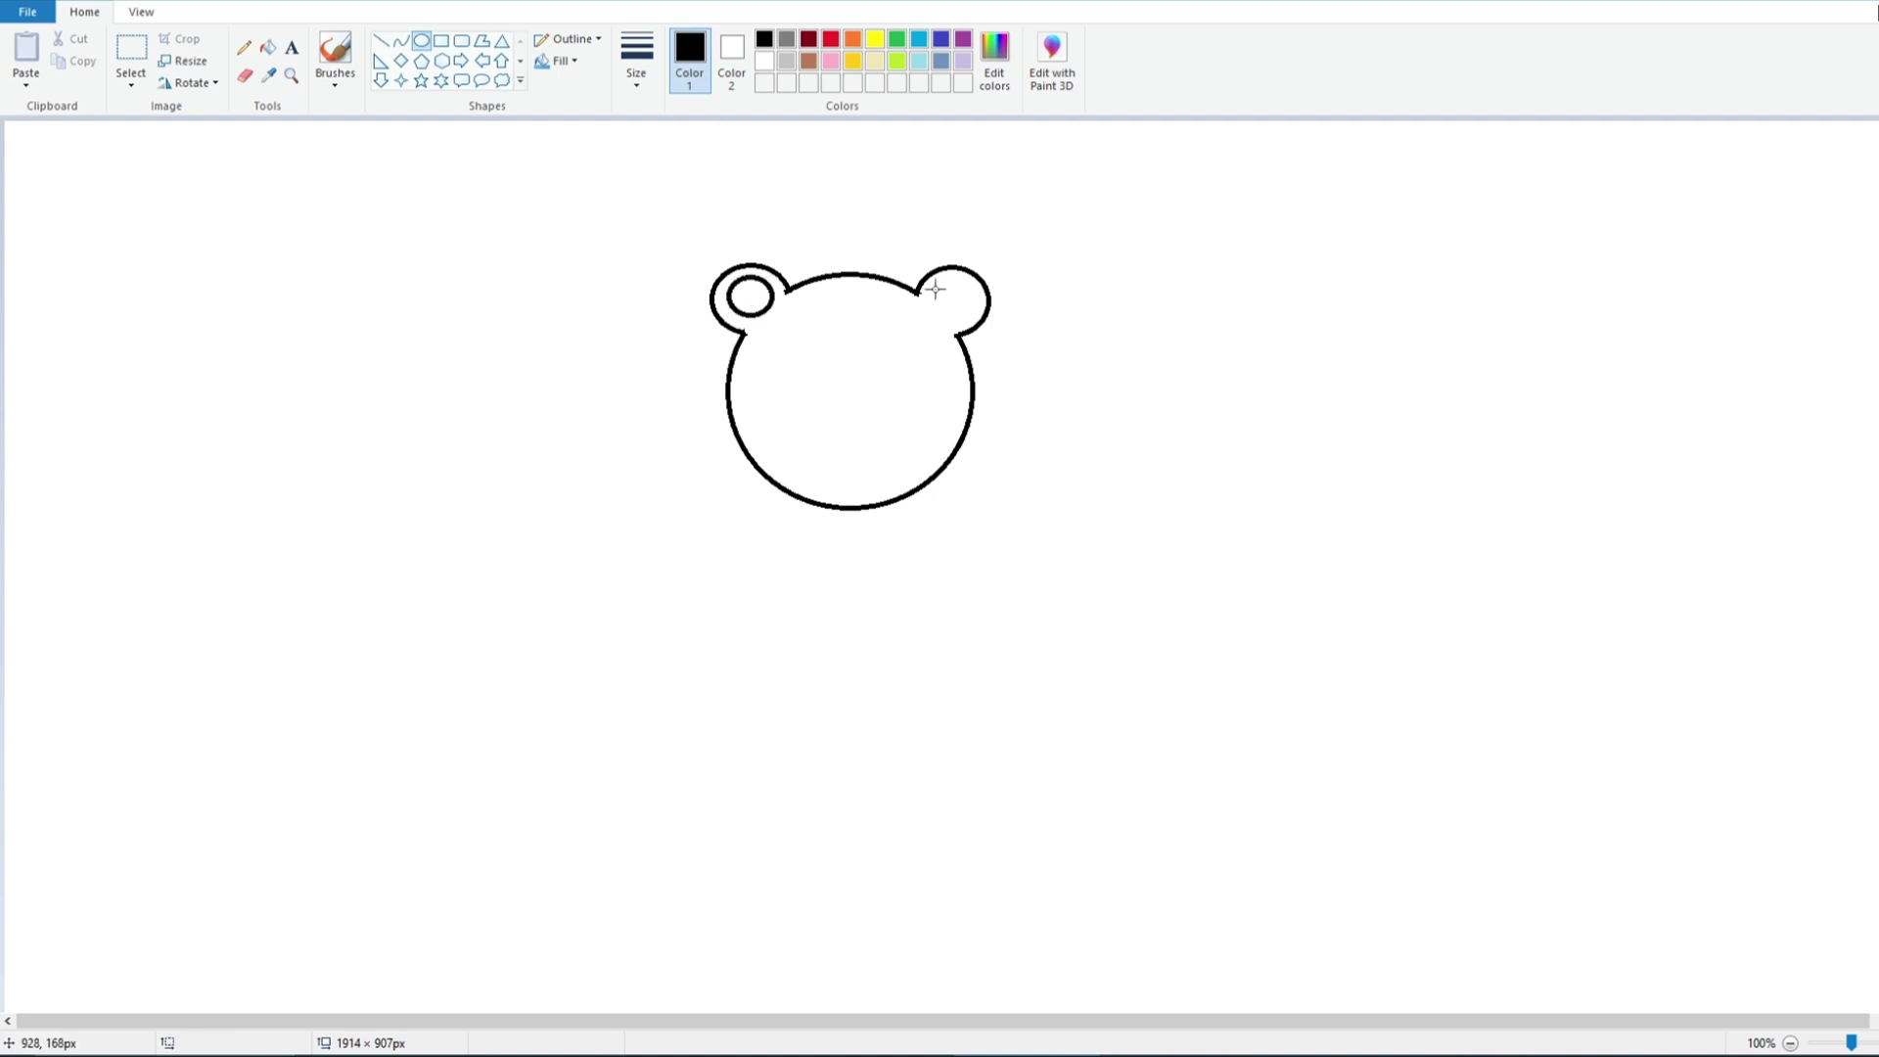
mouse_move(931, 281)
mouse_down()
mouse_move(974, 322)
mouse_move(956, 298)
mouse_up()
click(1024, 466)
Step: Draw a heart about 321 × 245 px below the head, centred so its upper lobes overlap the head's lower edge
click(520, 60)
click(381, 82)
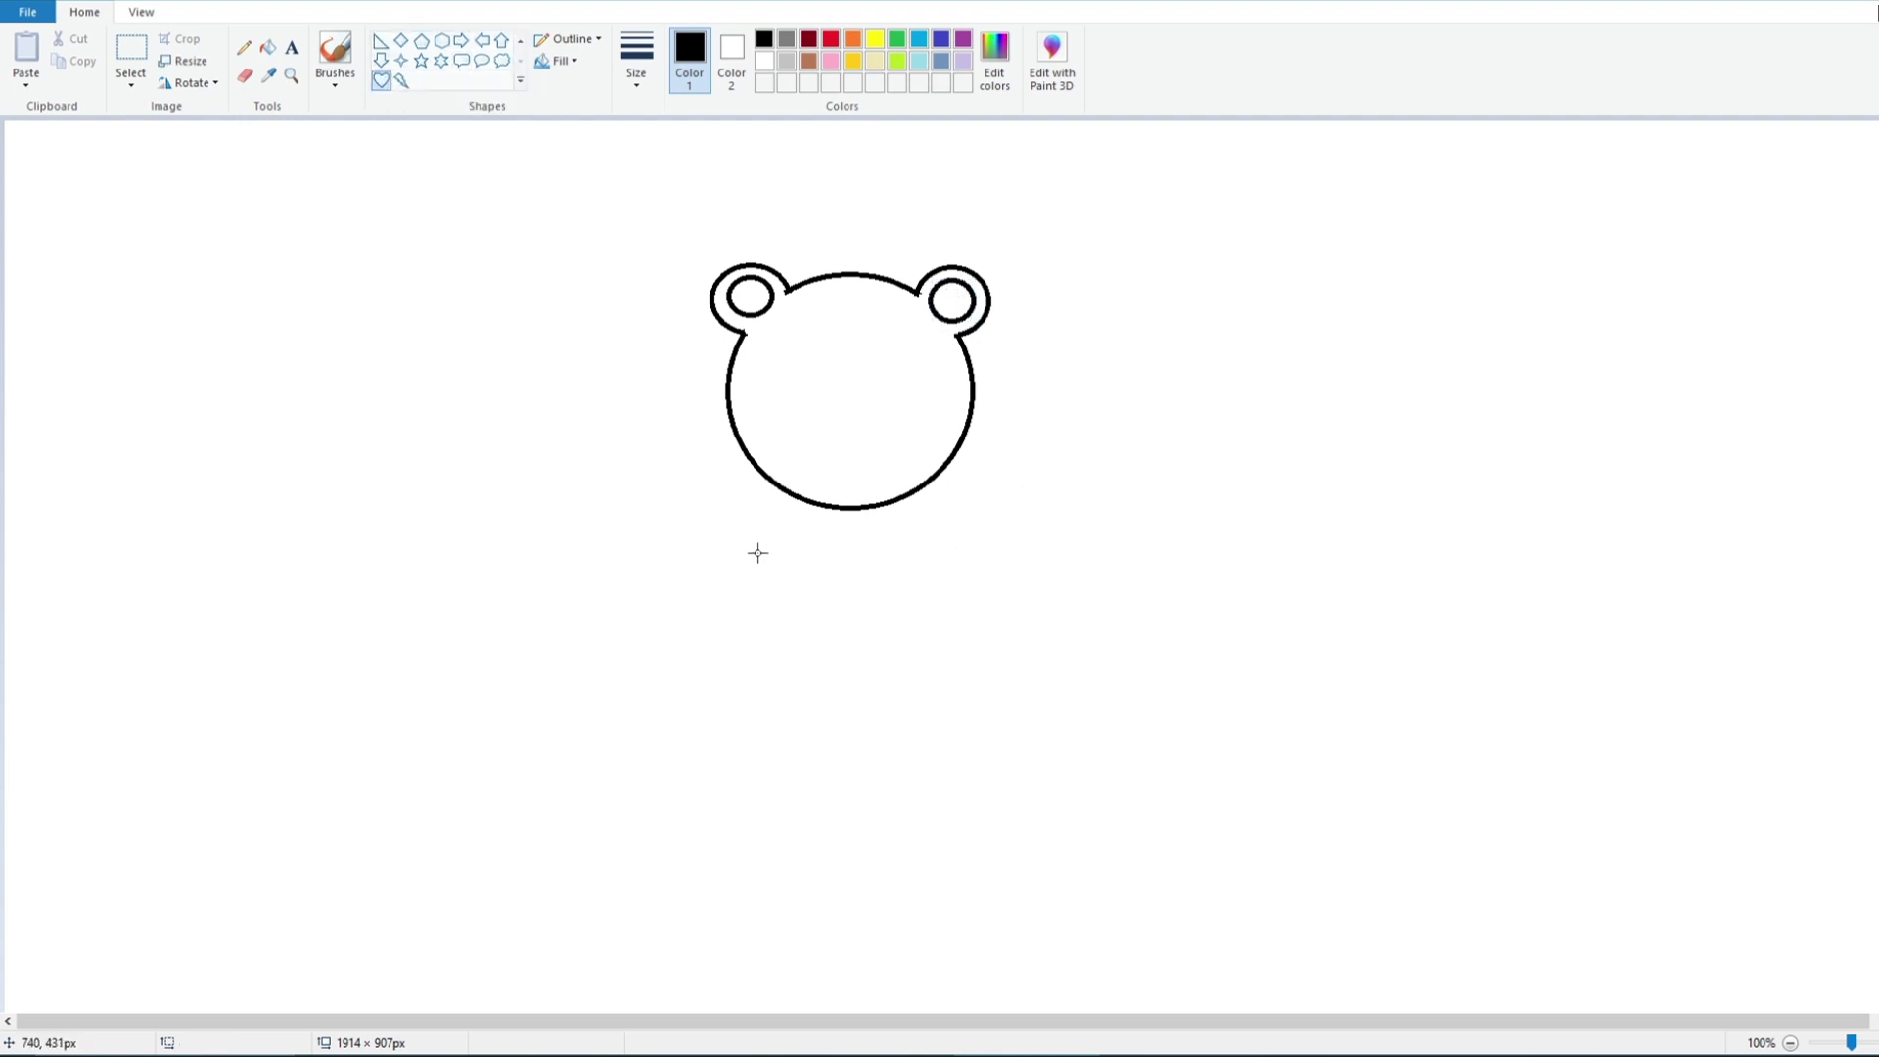
drag(742, 511, 1048, 748)
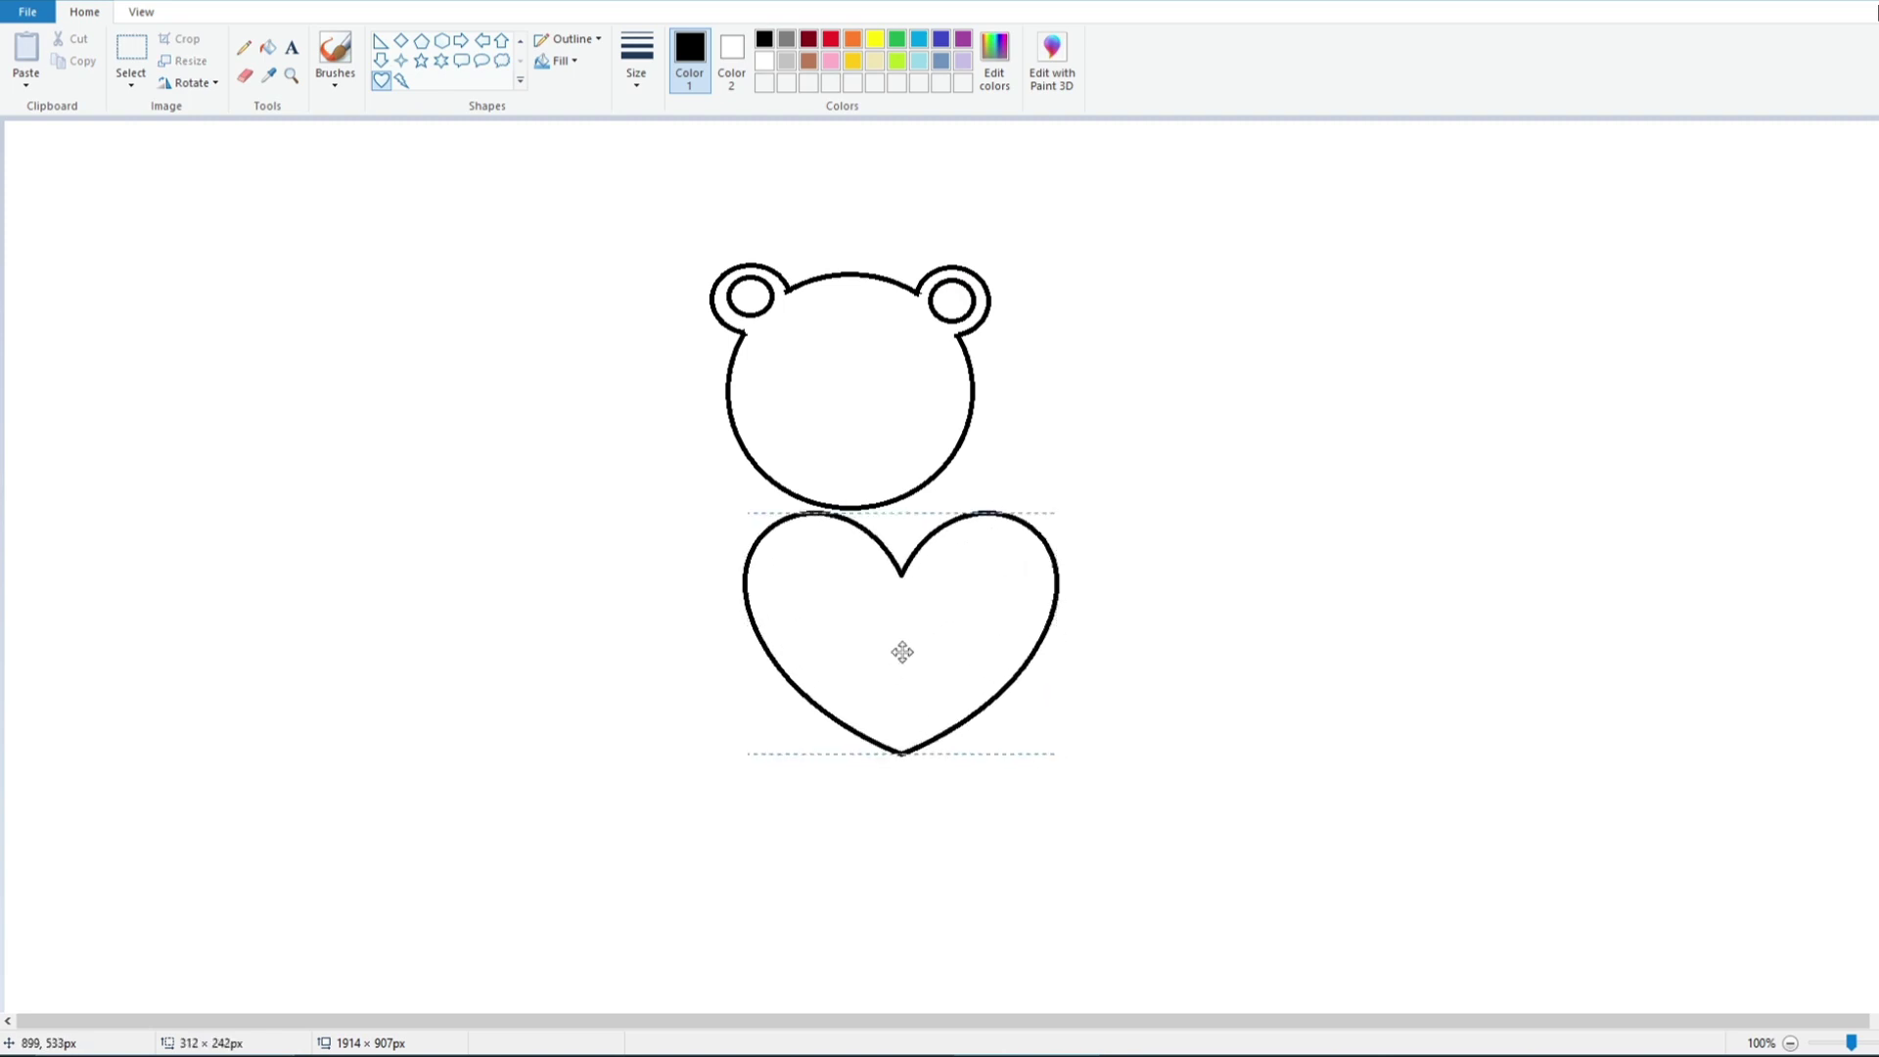
drag(902, 650, 855, 612)
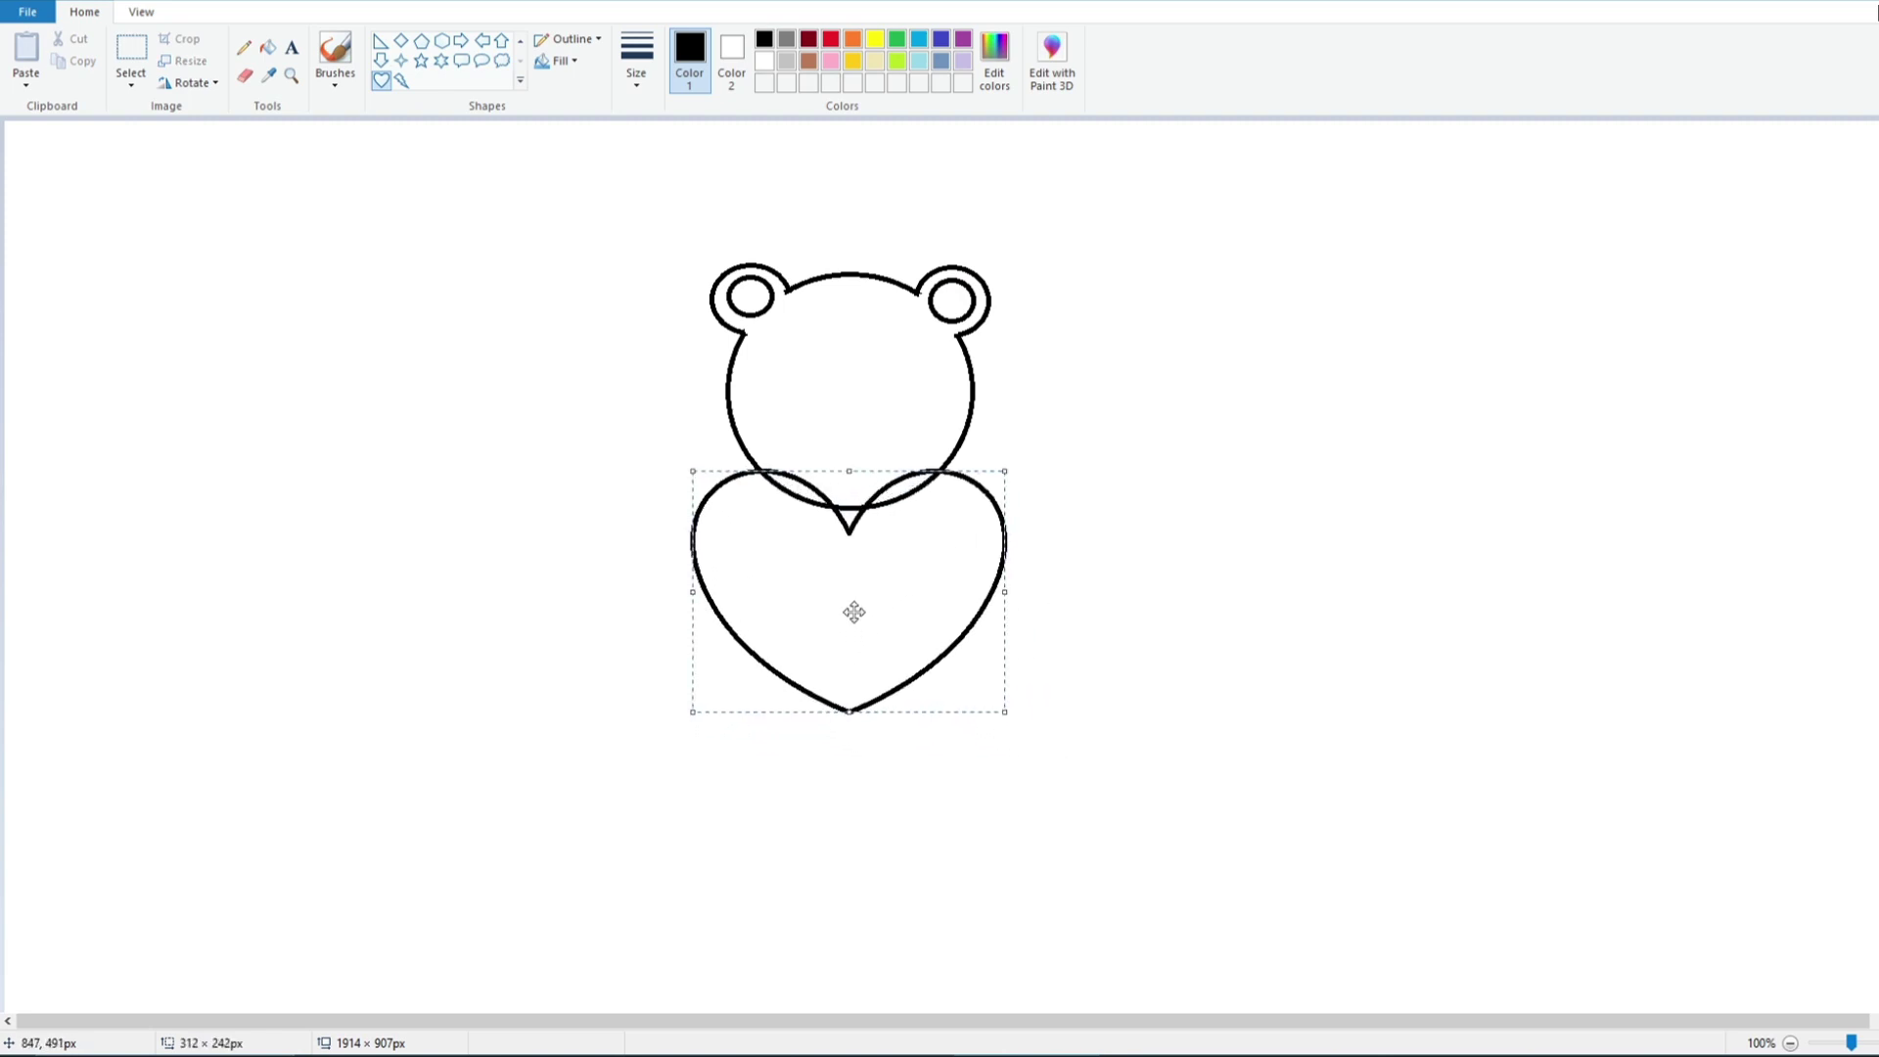
drag(1006, 712, 1013, 716)
drag(883, 661, 881, 656)
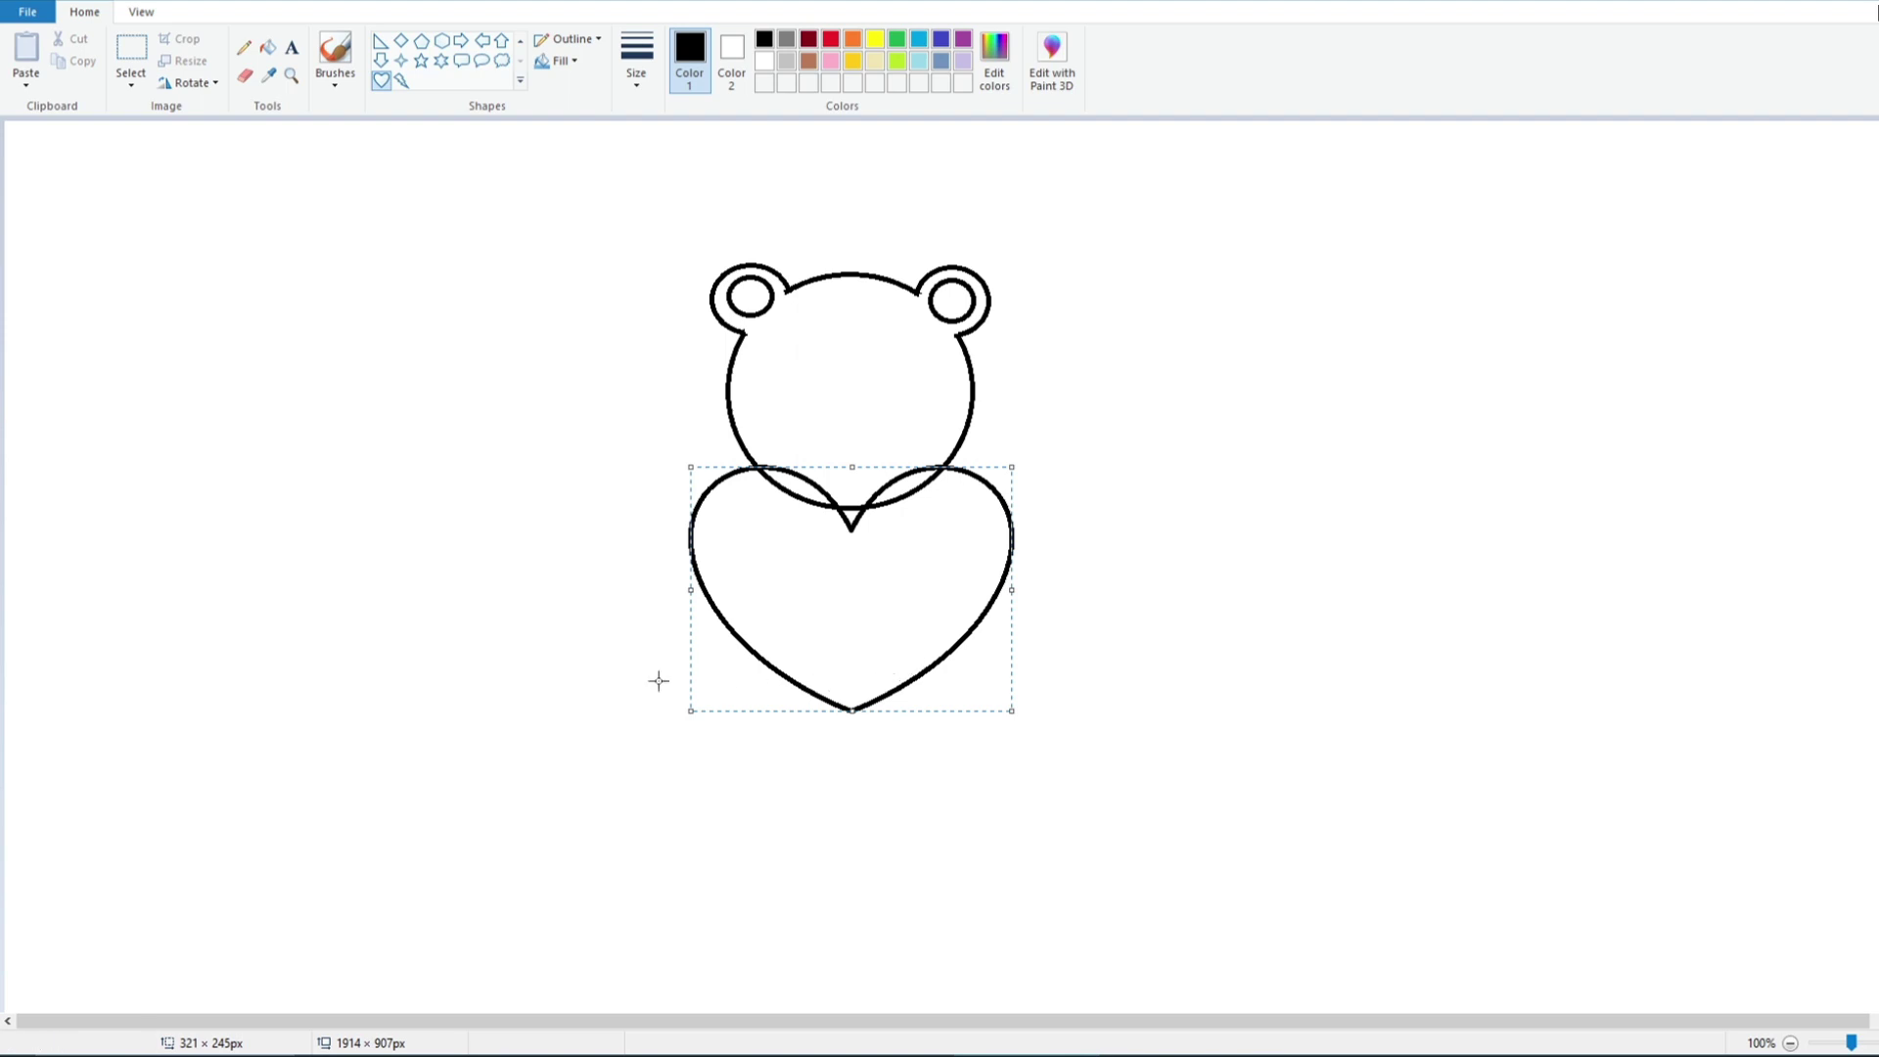
click(627, 681)
Step: Erase the part of the head outline that runs through the heart, including the line across the heart's notch
click(244, 76)
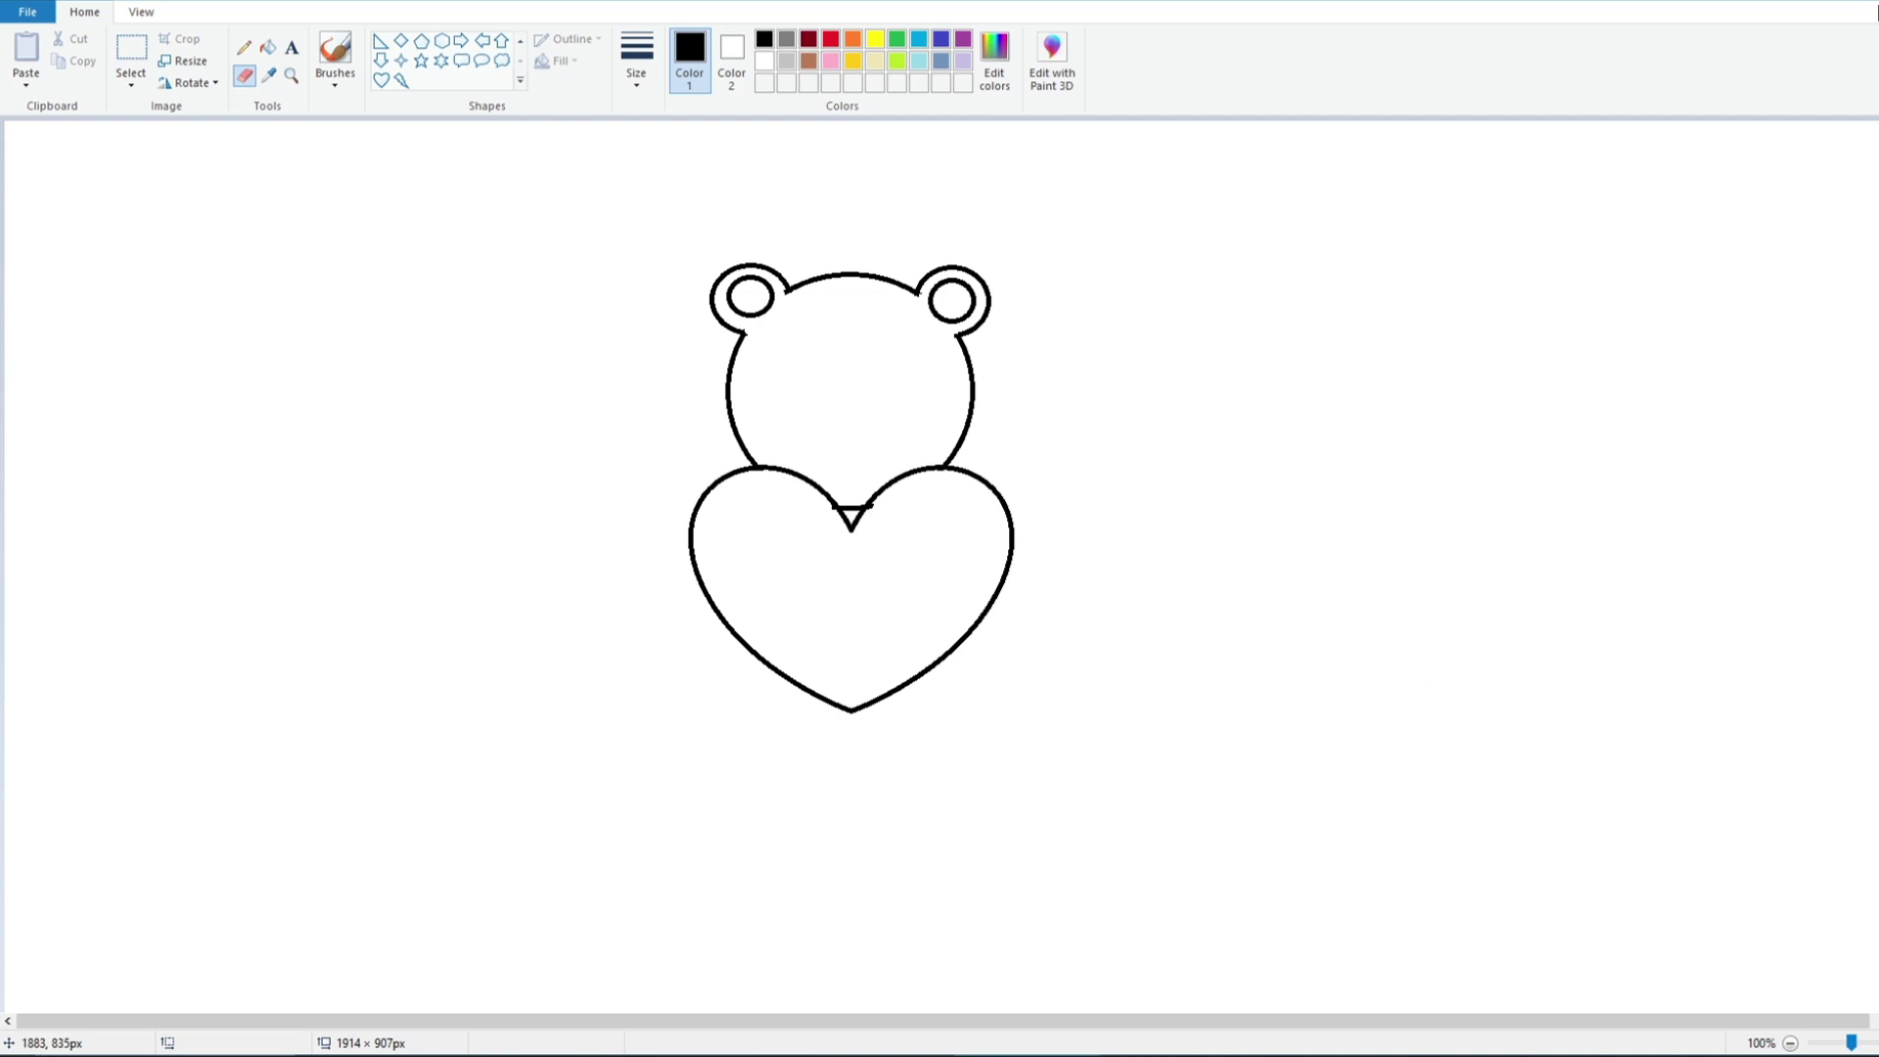
scroll(1674, 989, up, 1)
scroll(1477, 969, down, 5)
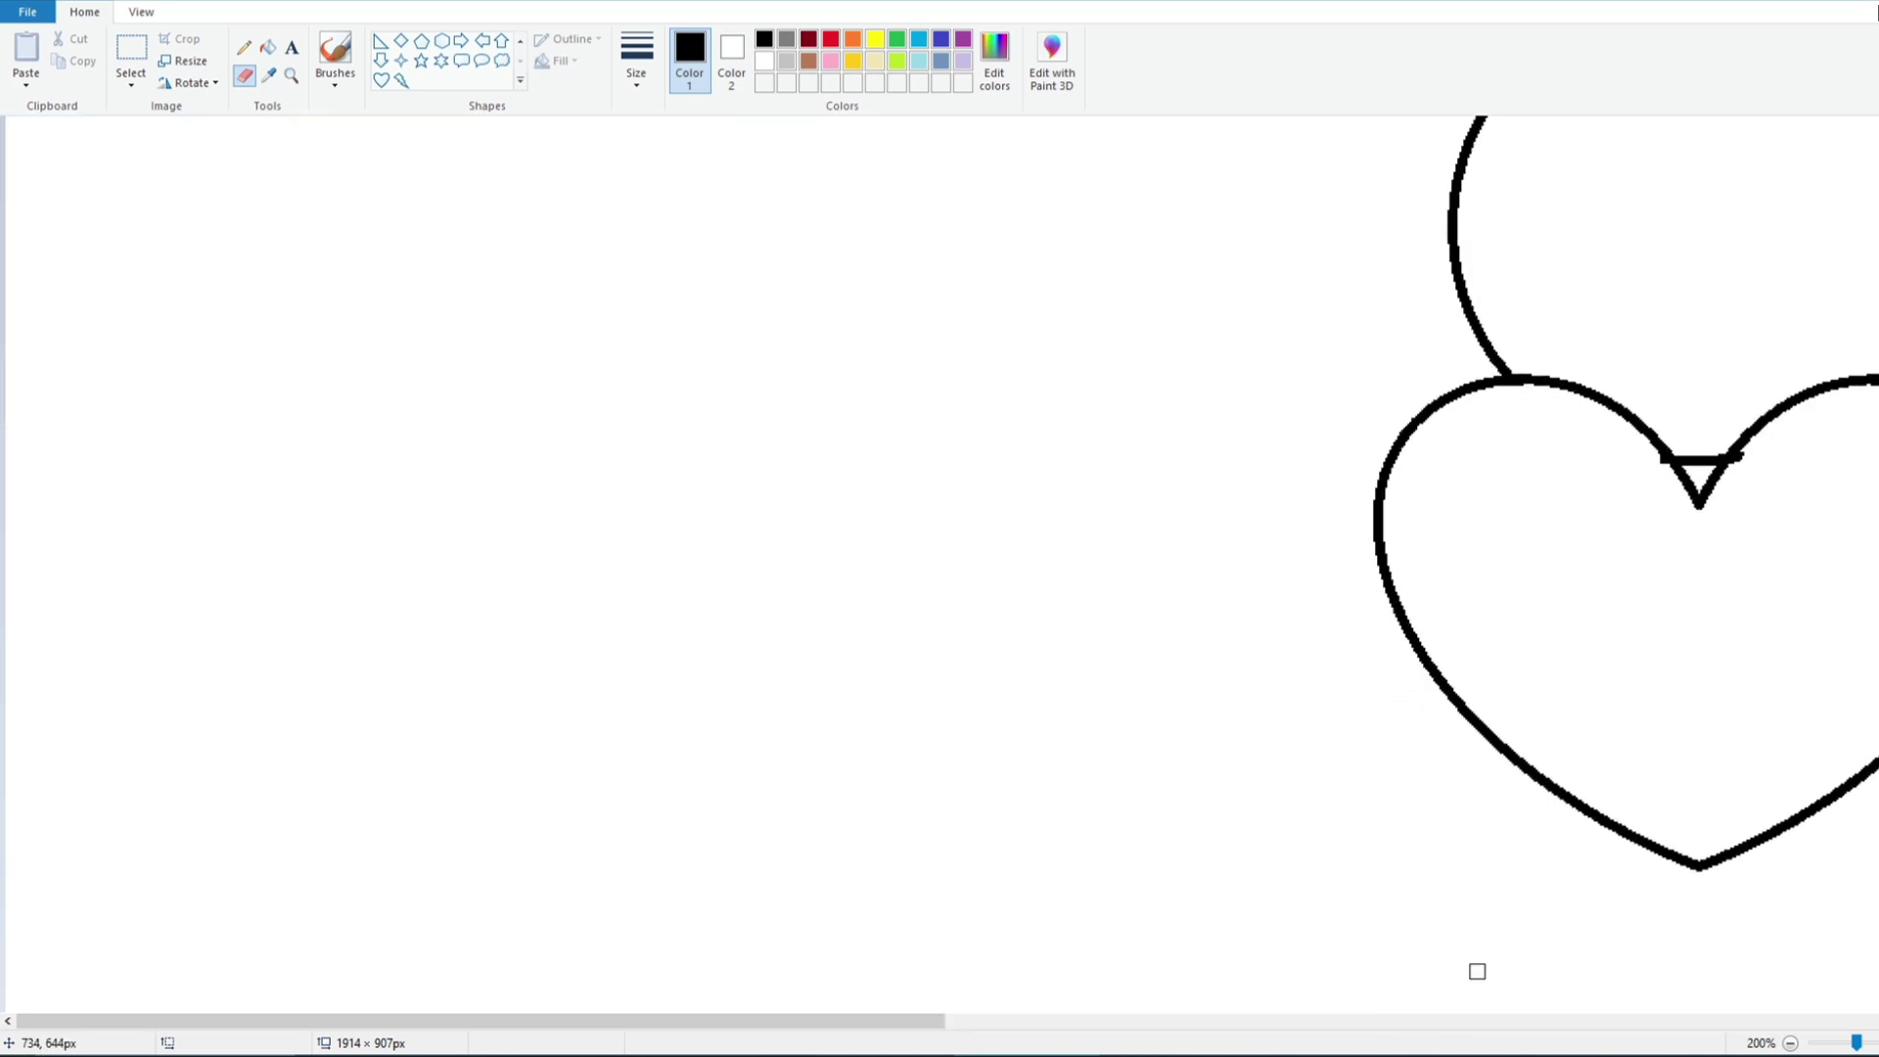
click(1002, 1022)
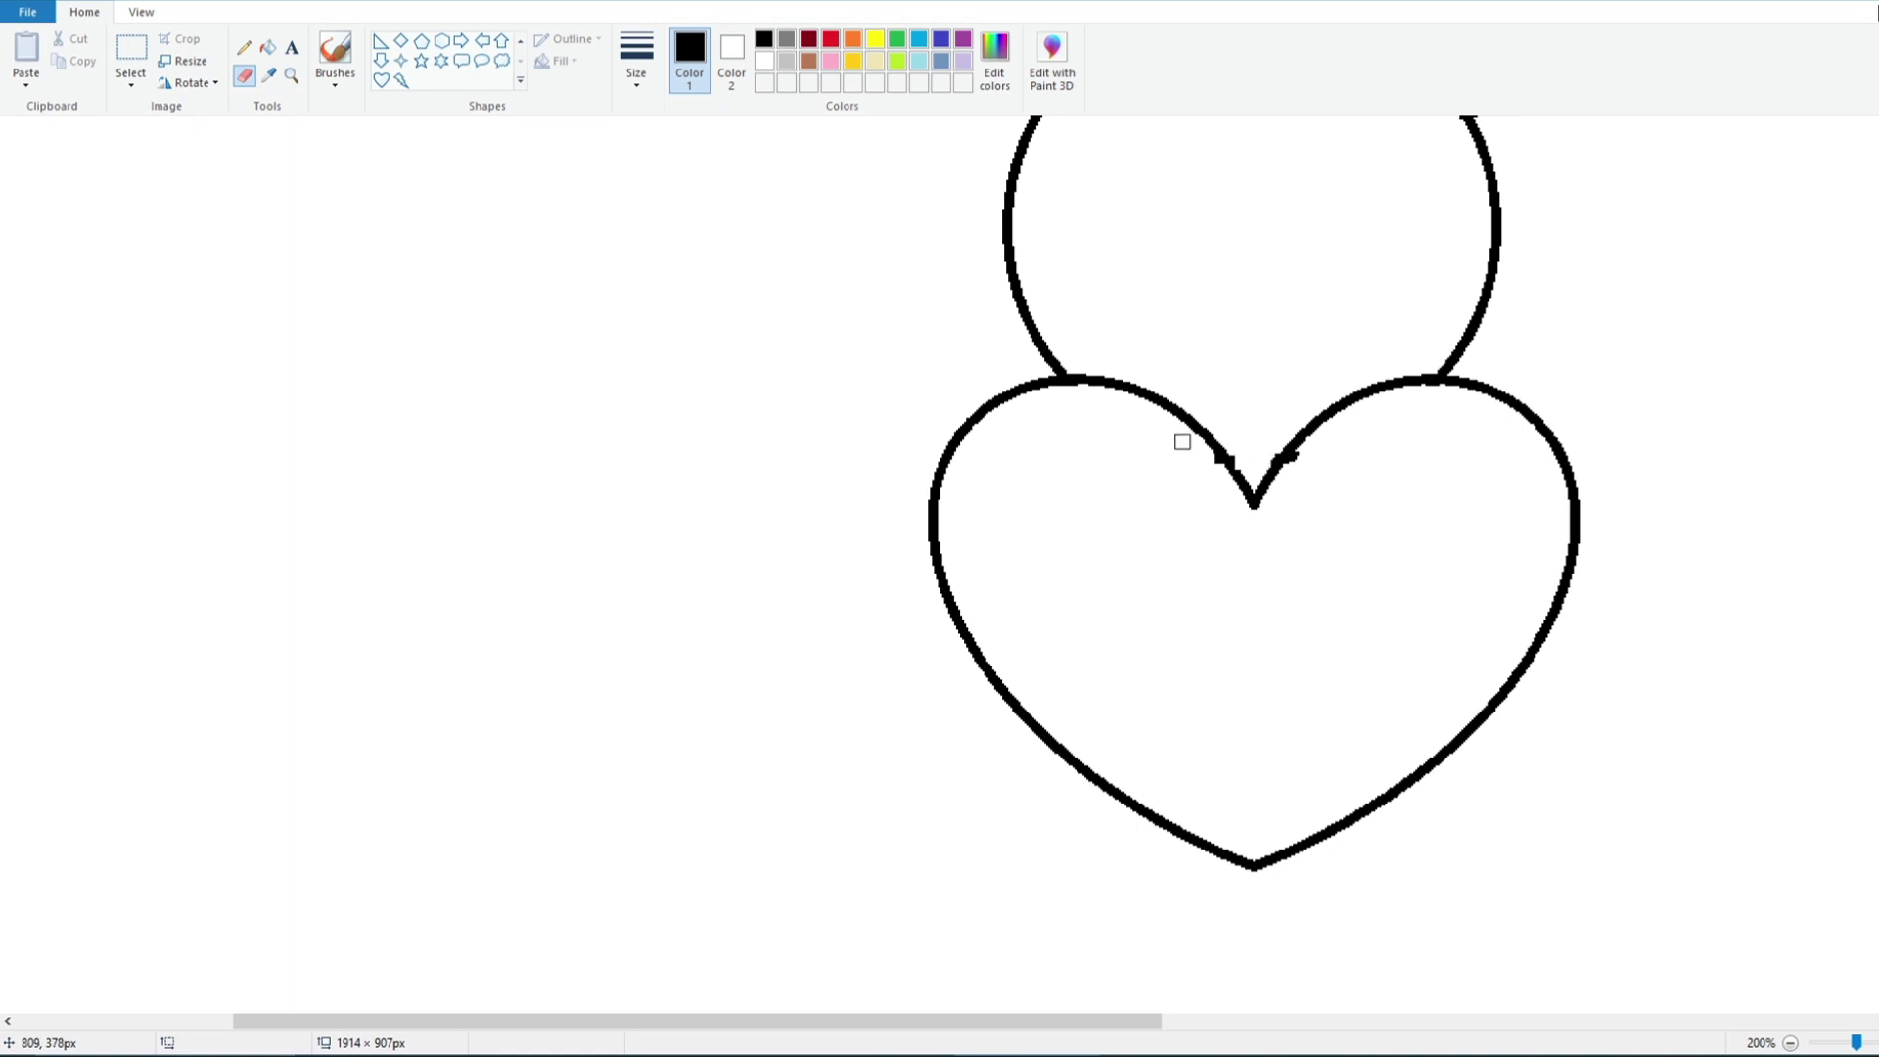
drag(1182, 441, 1217, 461)
click(1790, 1044)
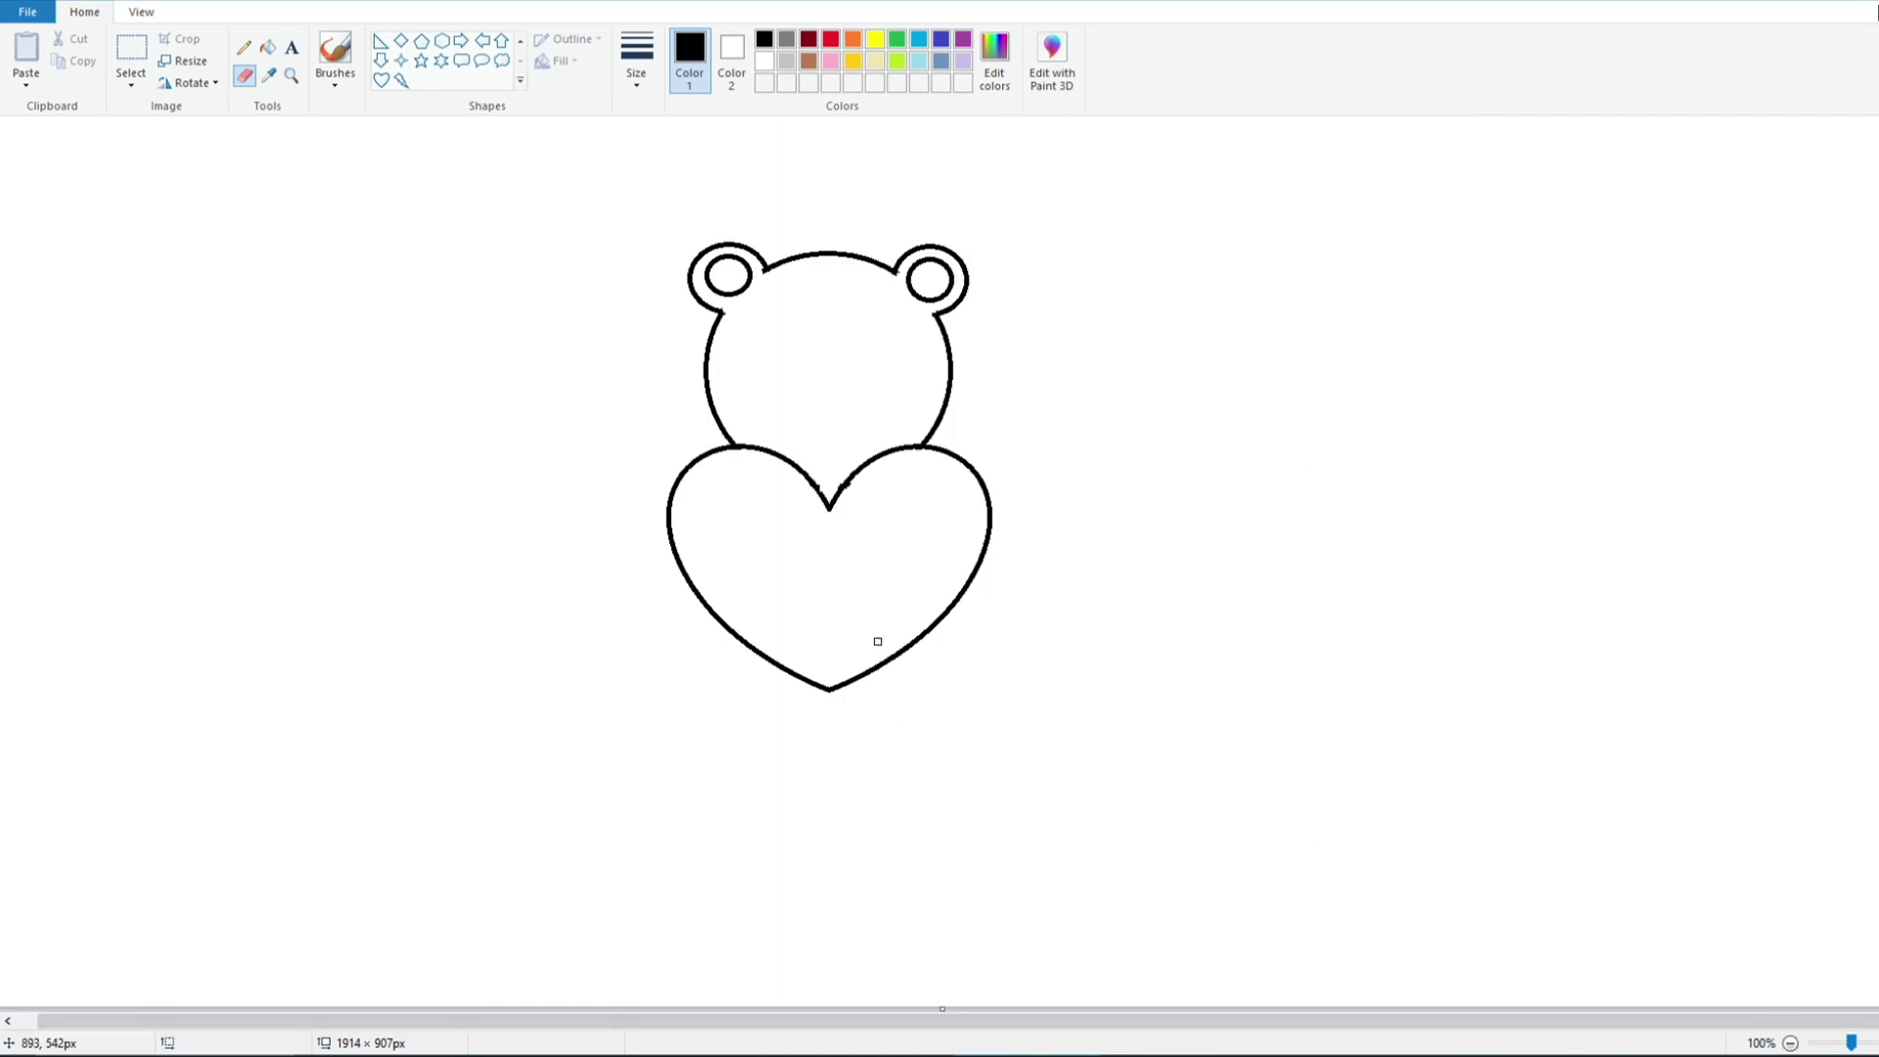
Step: Draw a hand circle about 70 × 72 px on each upper side of the heart and erase the heart outline inside them
click(519, 40)
click(421, 41)
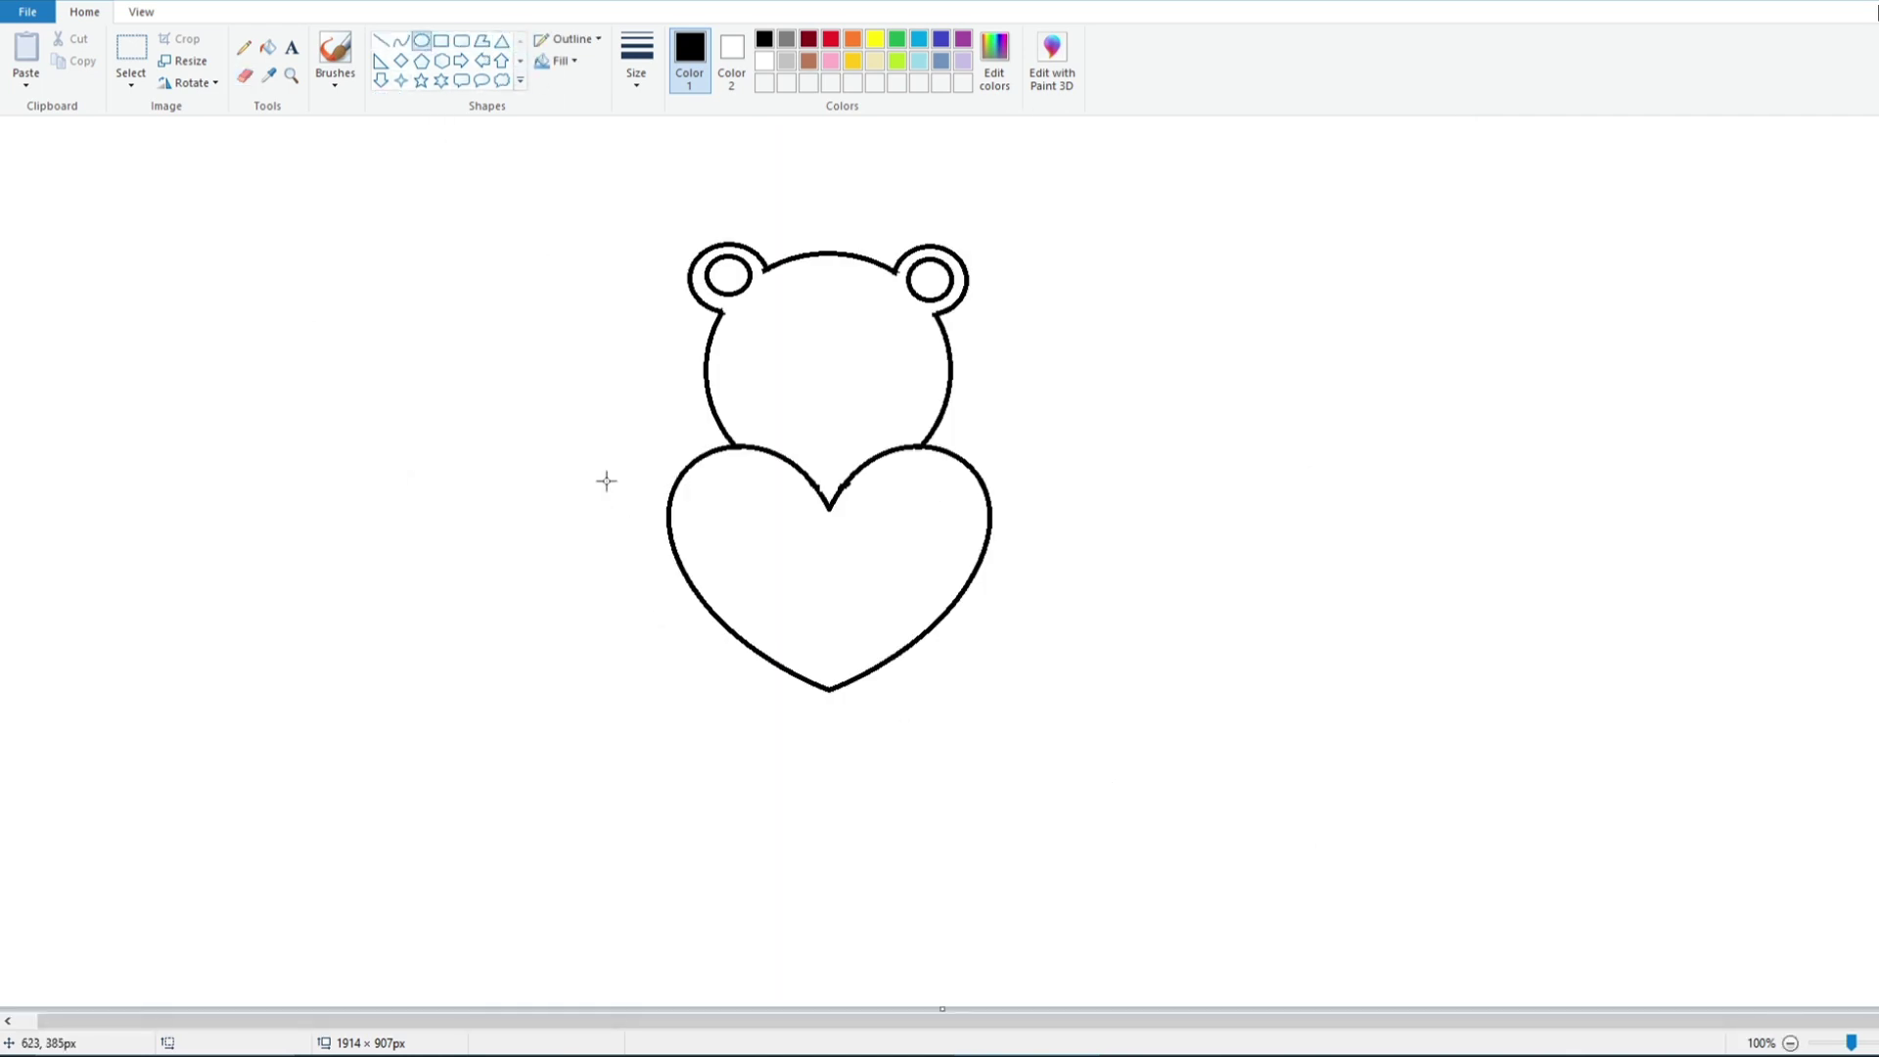
drag(631, 468, 616, 540)
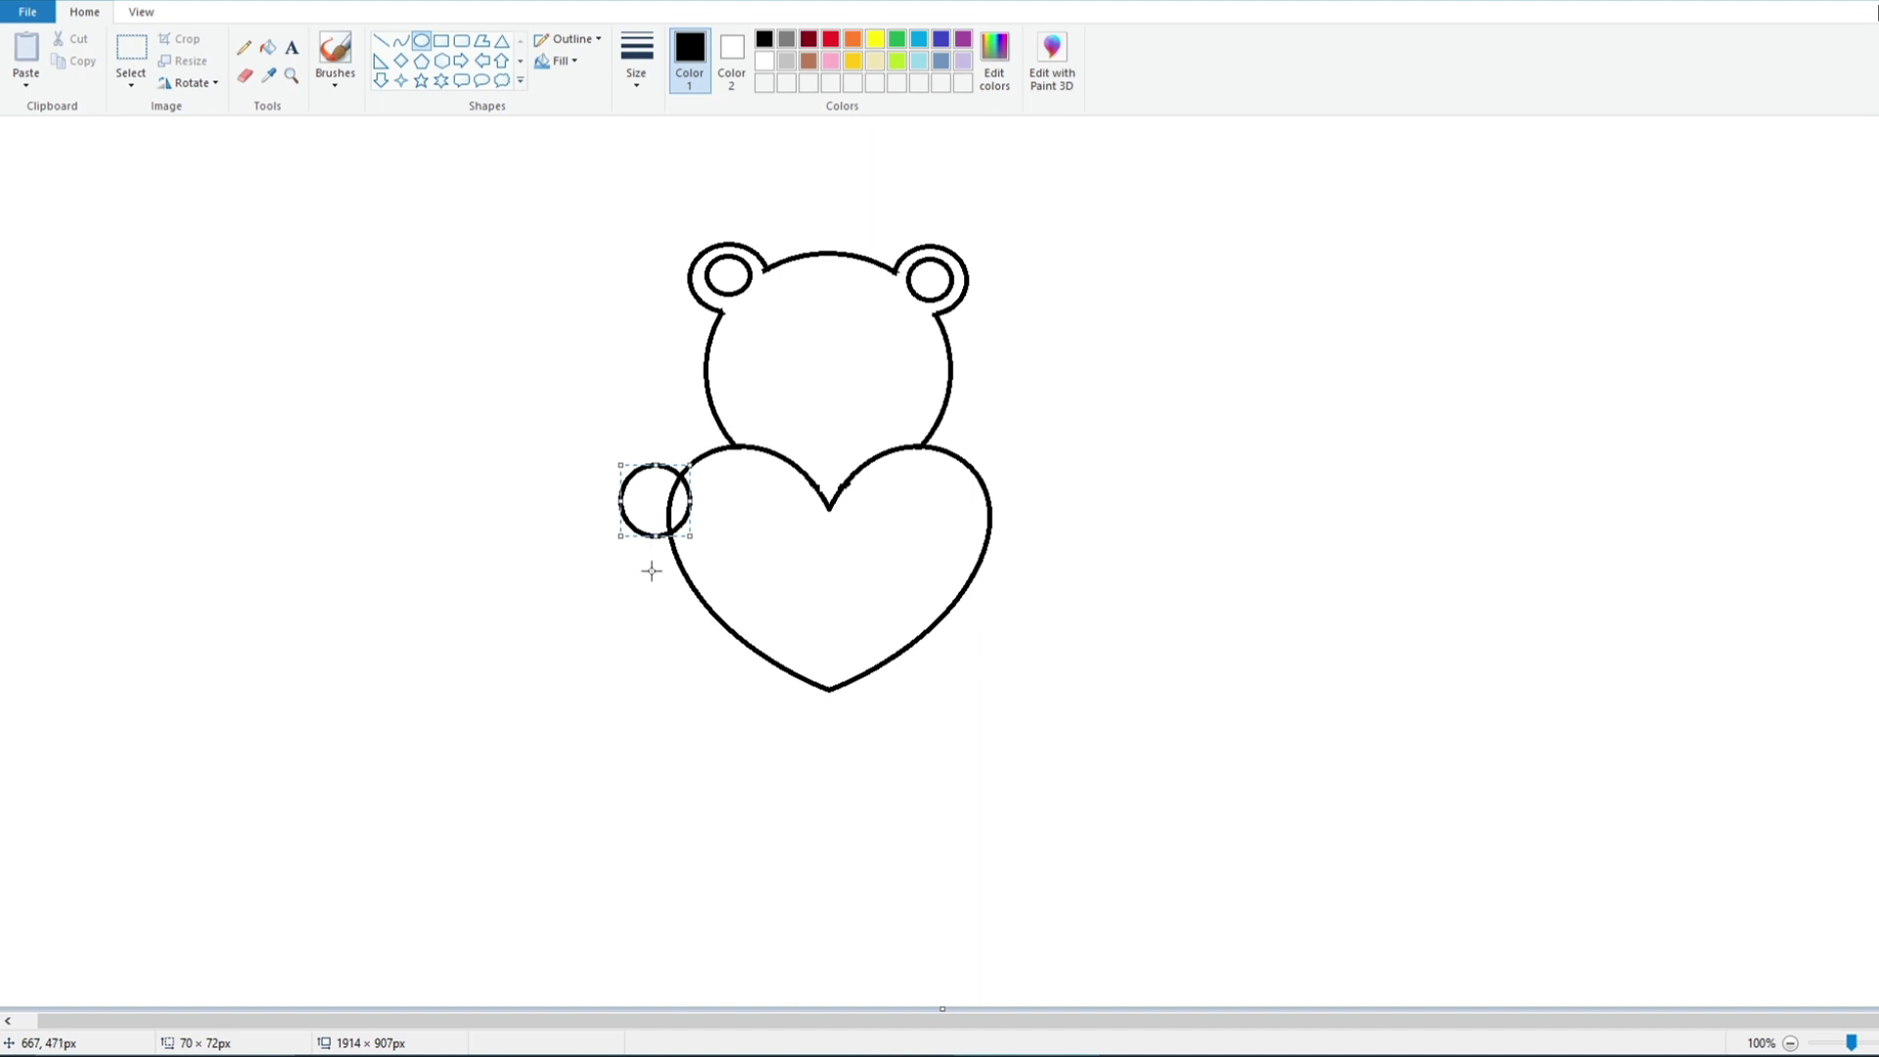
click(651, 570)
drag(955, 472, 996, 497)
click(1014, 595)
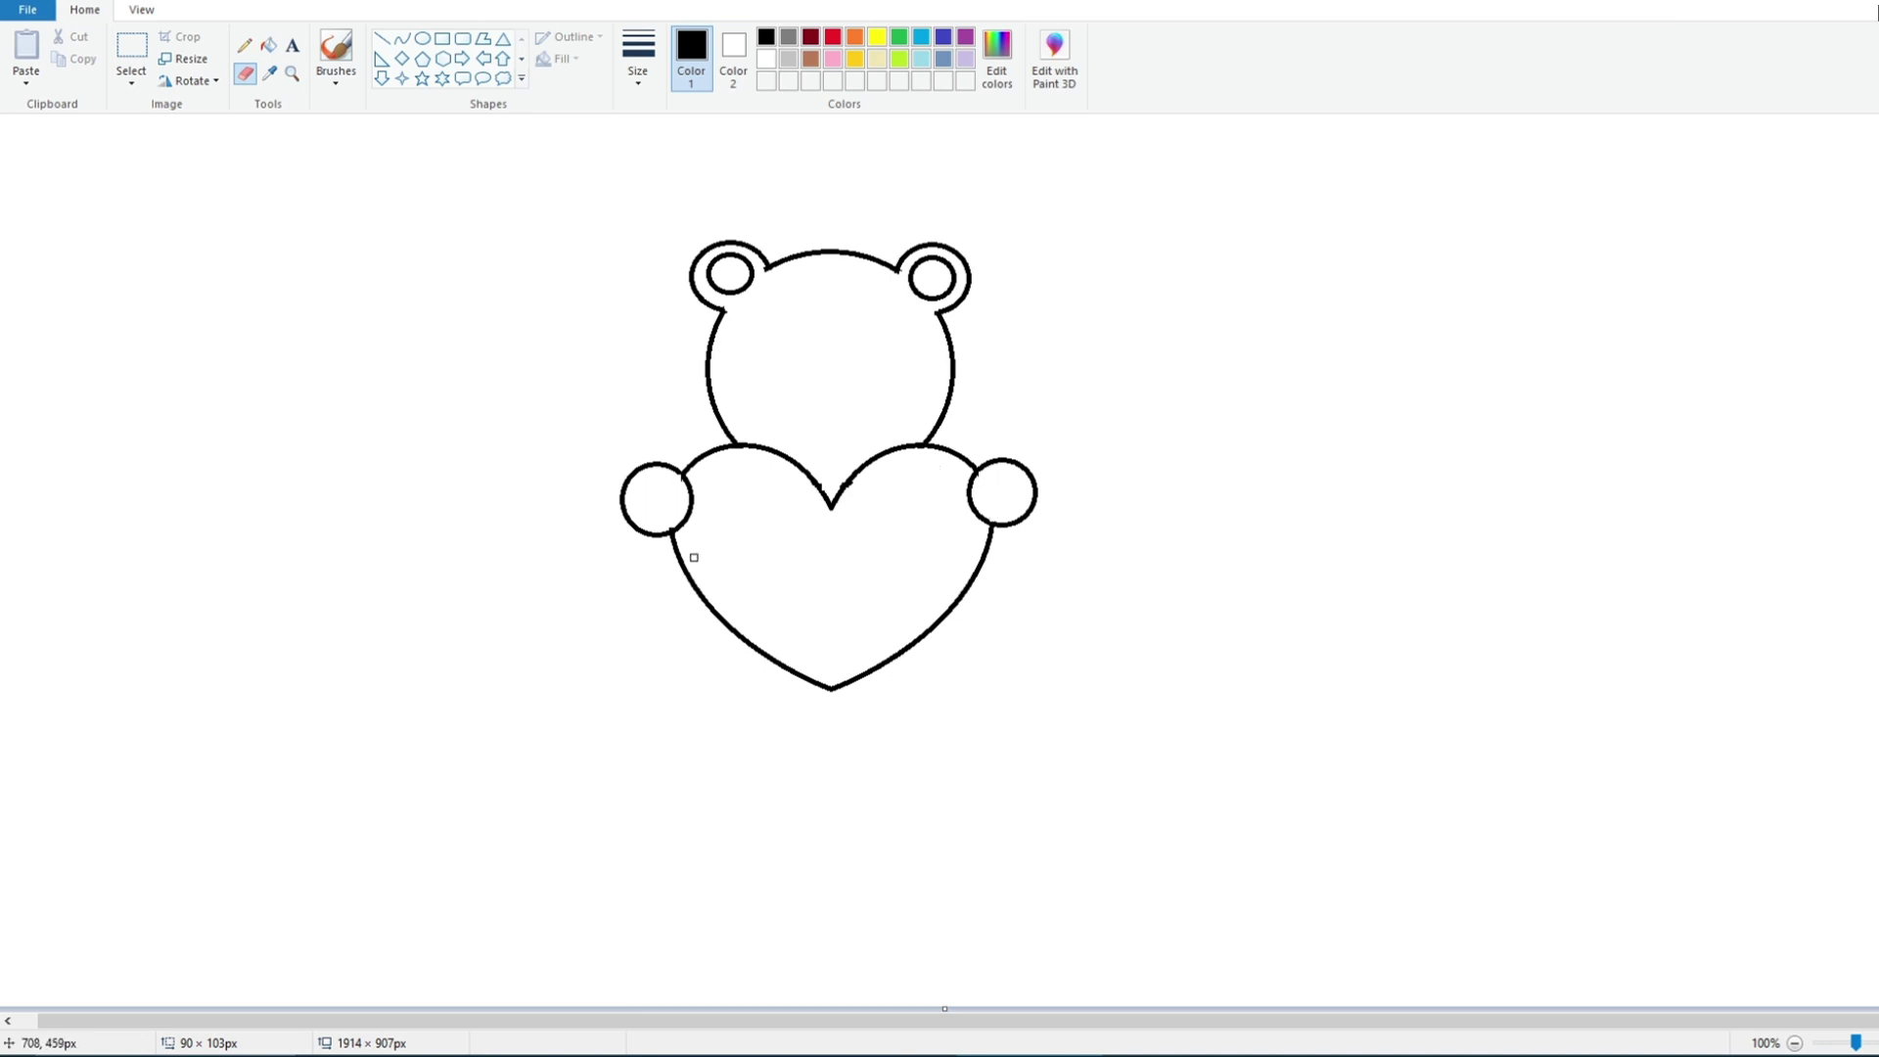
Step: Draw a foot circle about 101 × 103 px on each lower side of the heart and erase the heart outline inside them
click(422, 38)
mouse_move(721, 644)
mouse_down()
mouse_move(810, 733)
mouse_move(716, 665)
mouse_up()
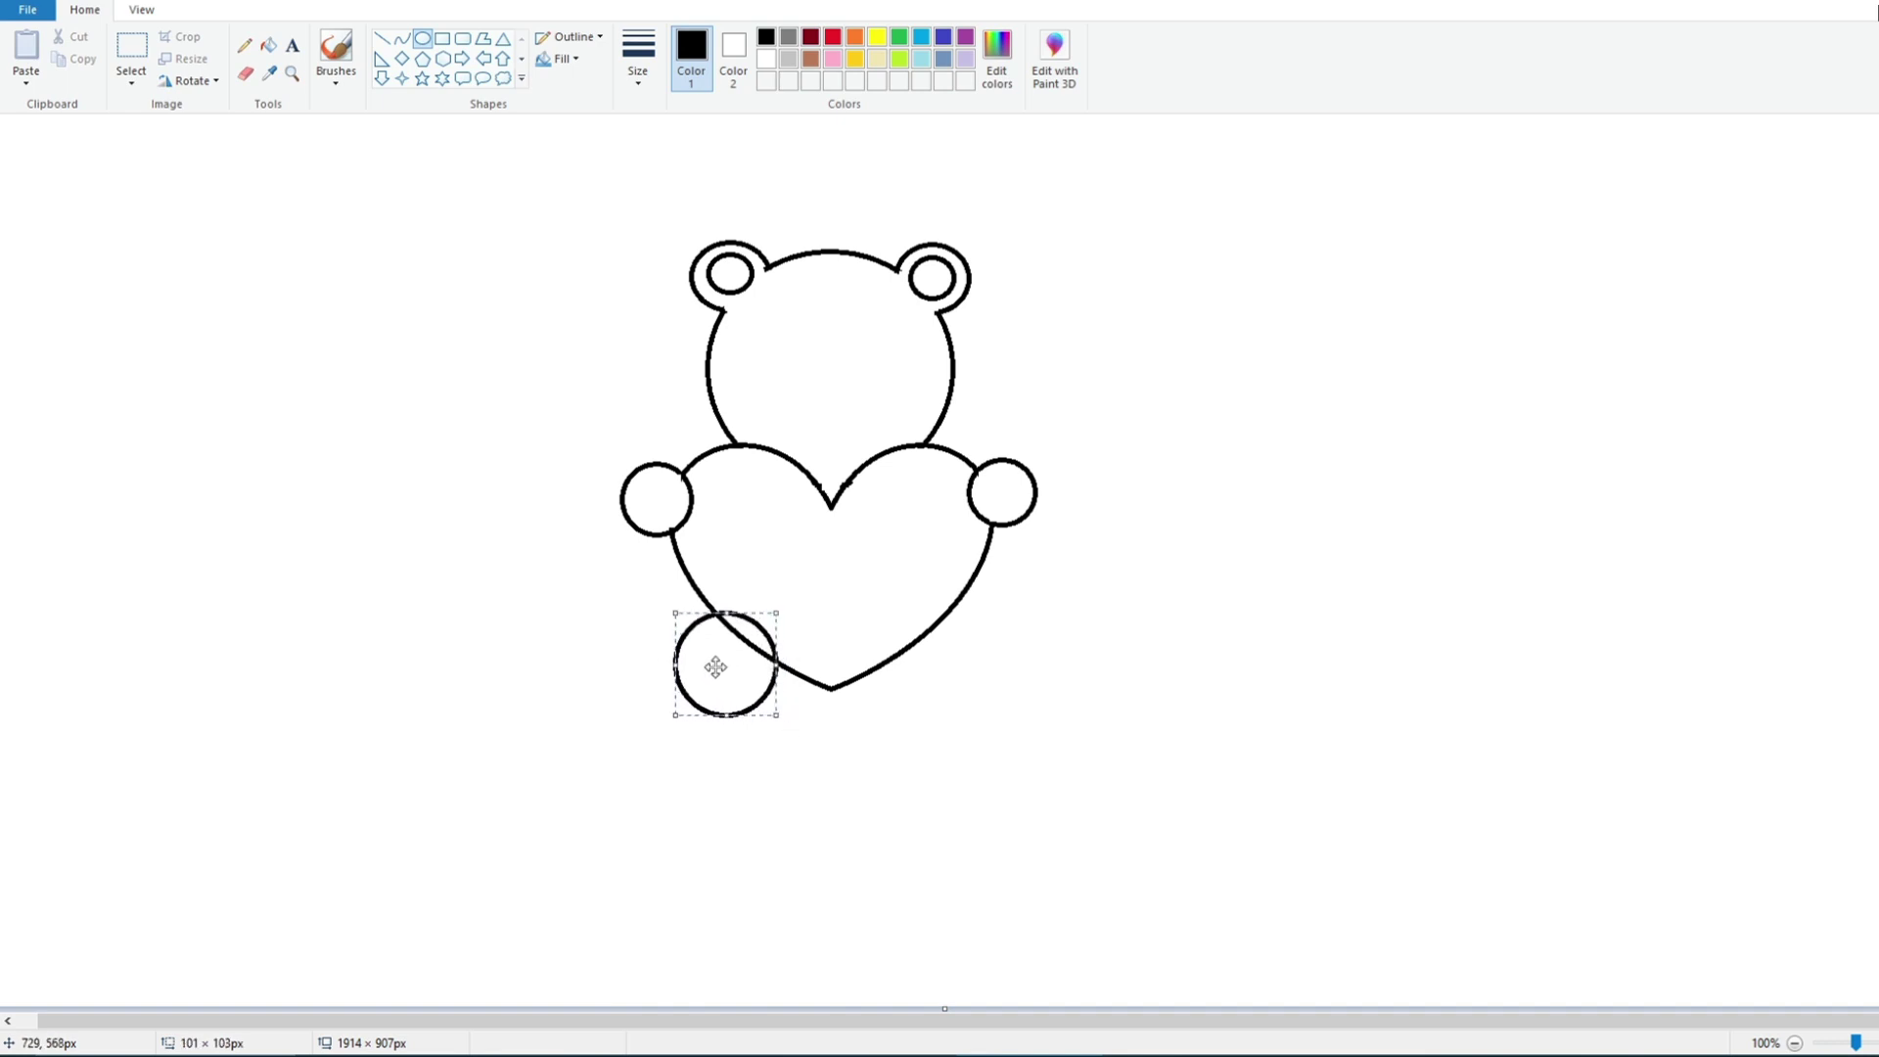
click(593, 693)
mouse_move(884, 641)
mouse_down()
mouse_move(989, 746)
mouse_move(773, 705)
mouse_move(938, 668)
mouse_up()
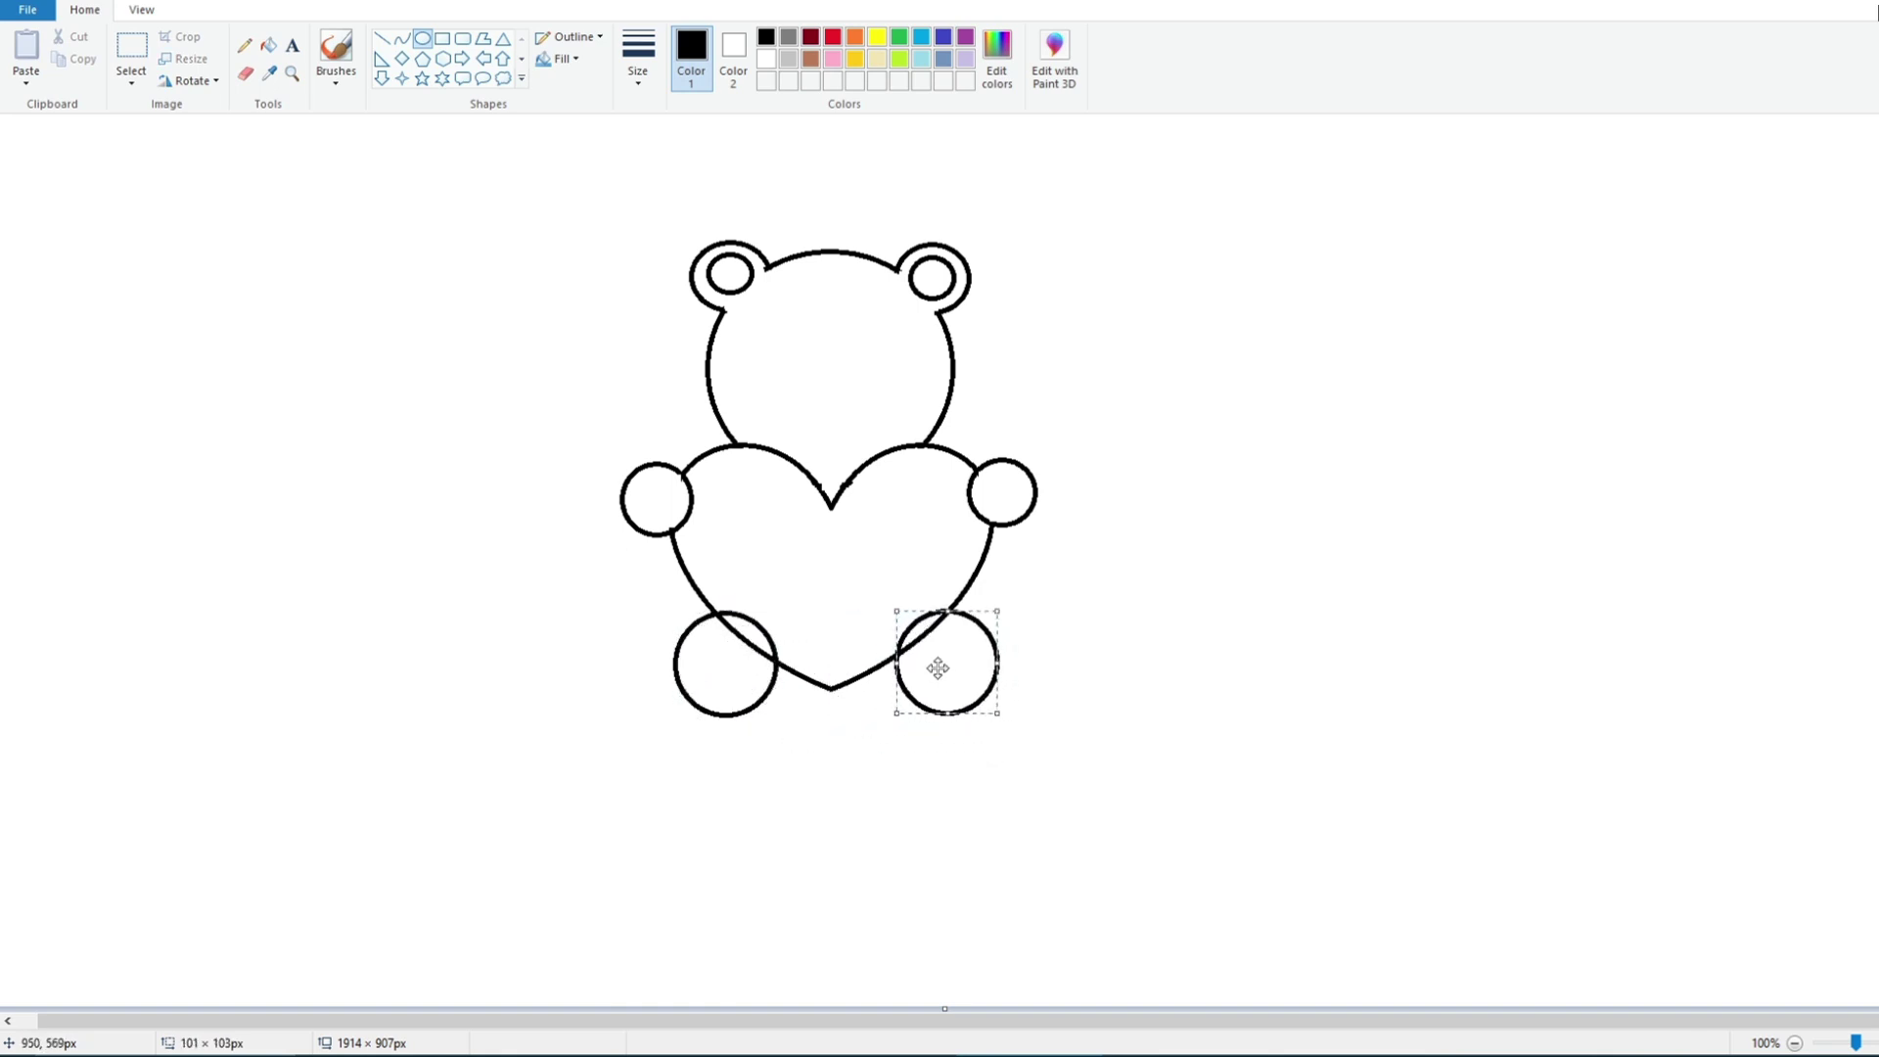
click(797, 755)
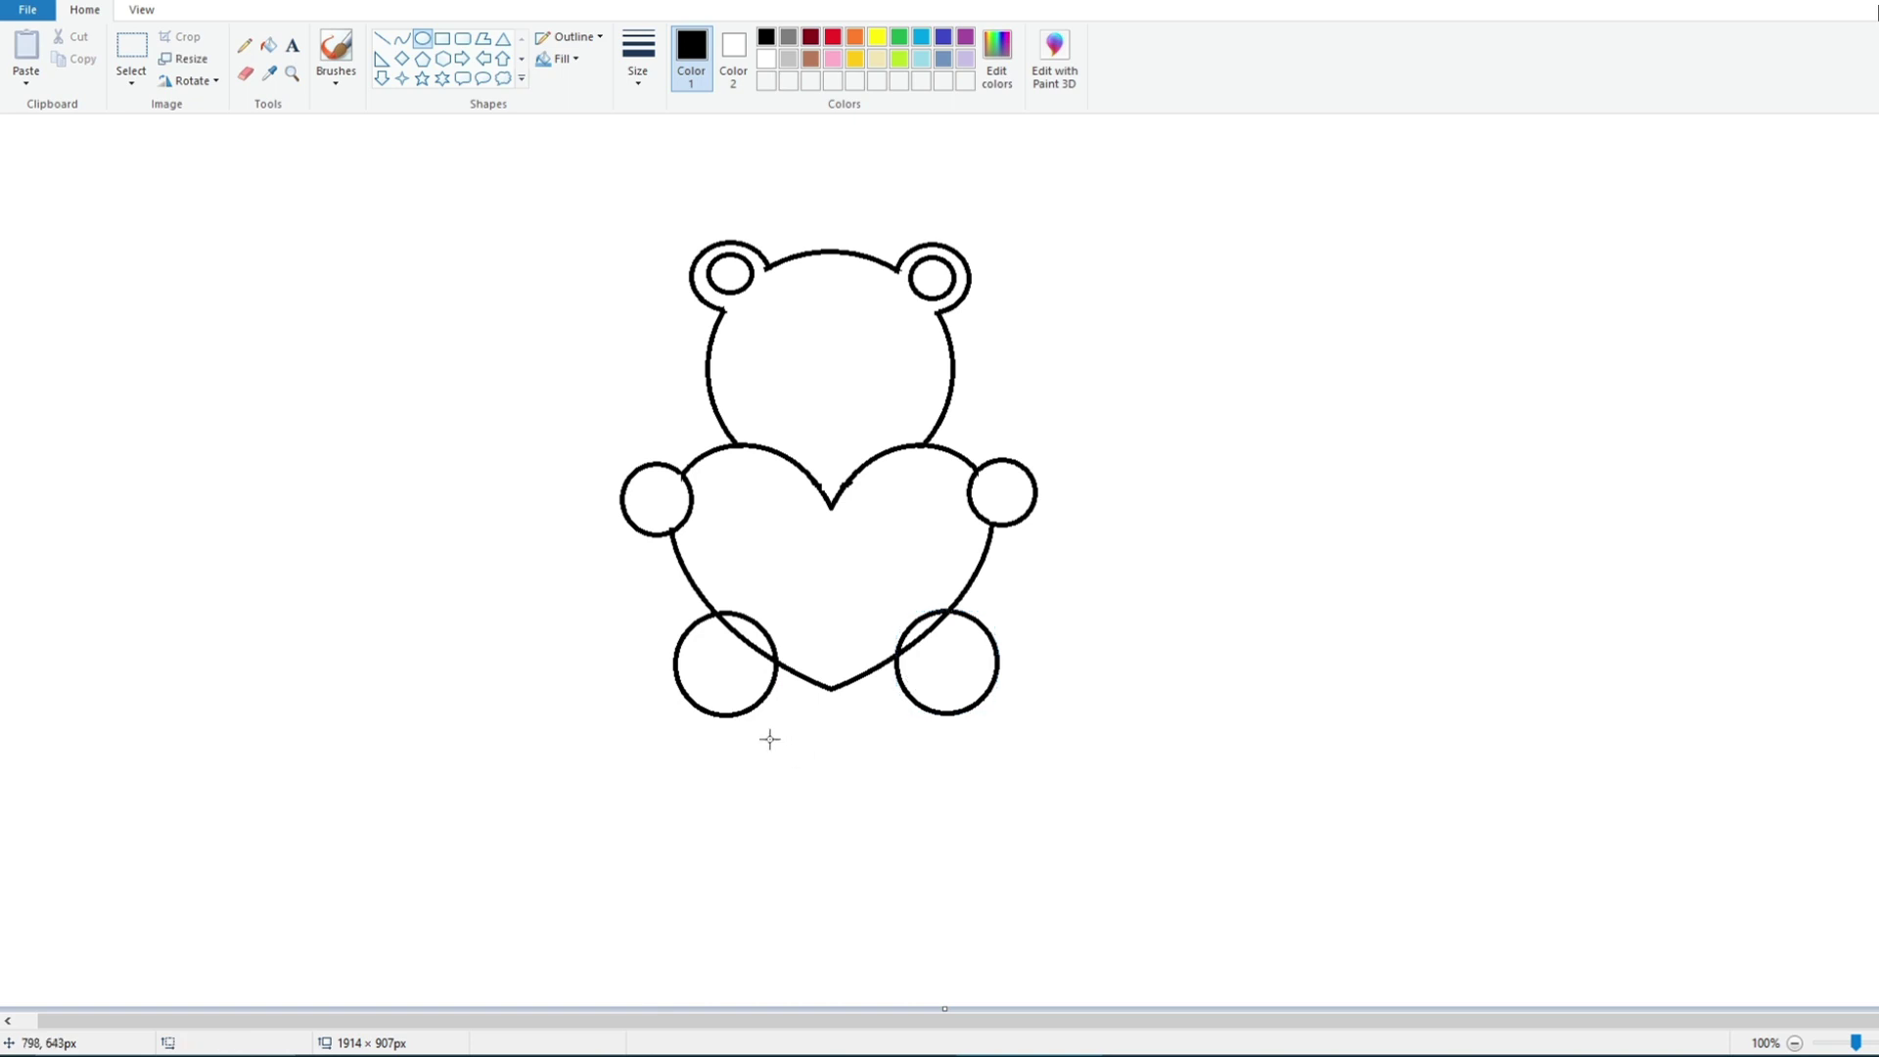
click(245, 73)
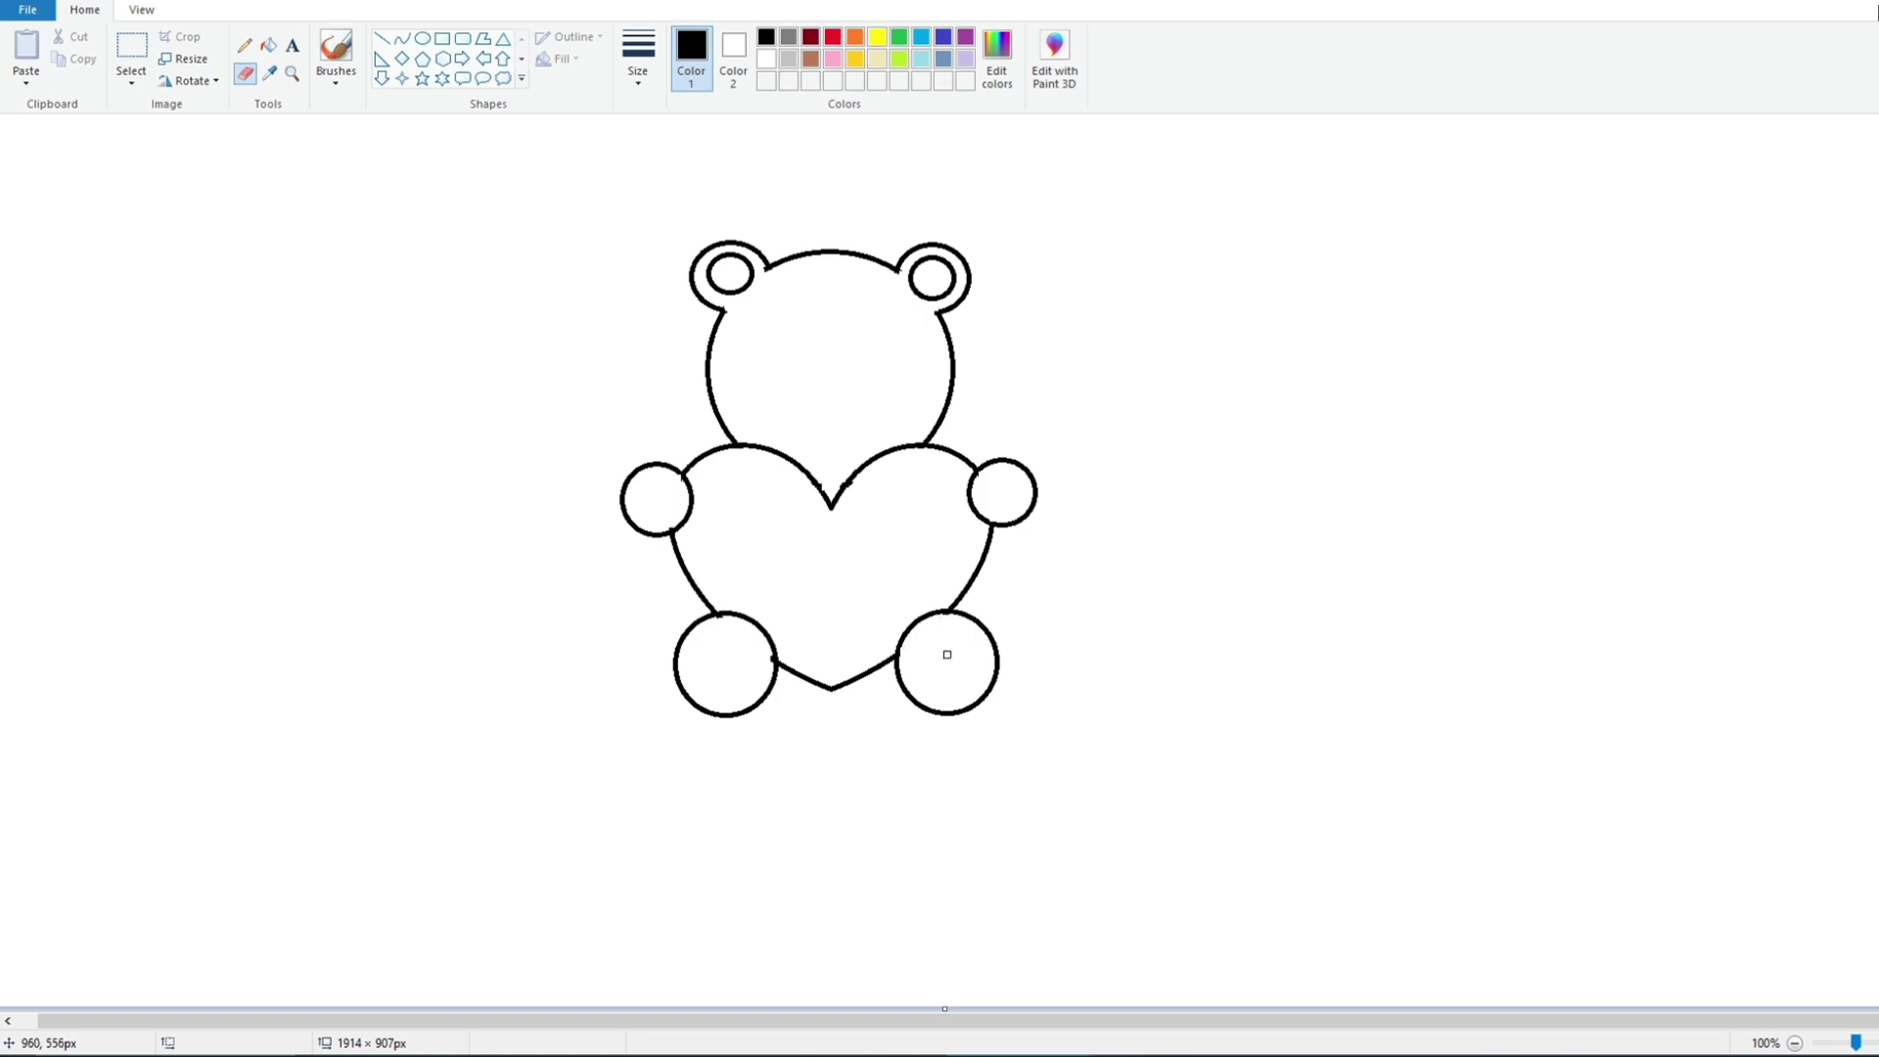
Step: Draw a muzzle circle about 66 × 68 px at the lower centre of the face and place a tiny nose circle inside it
click(422, 38)
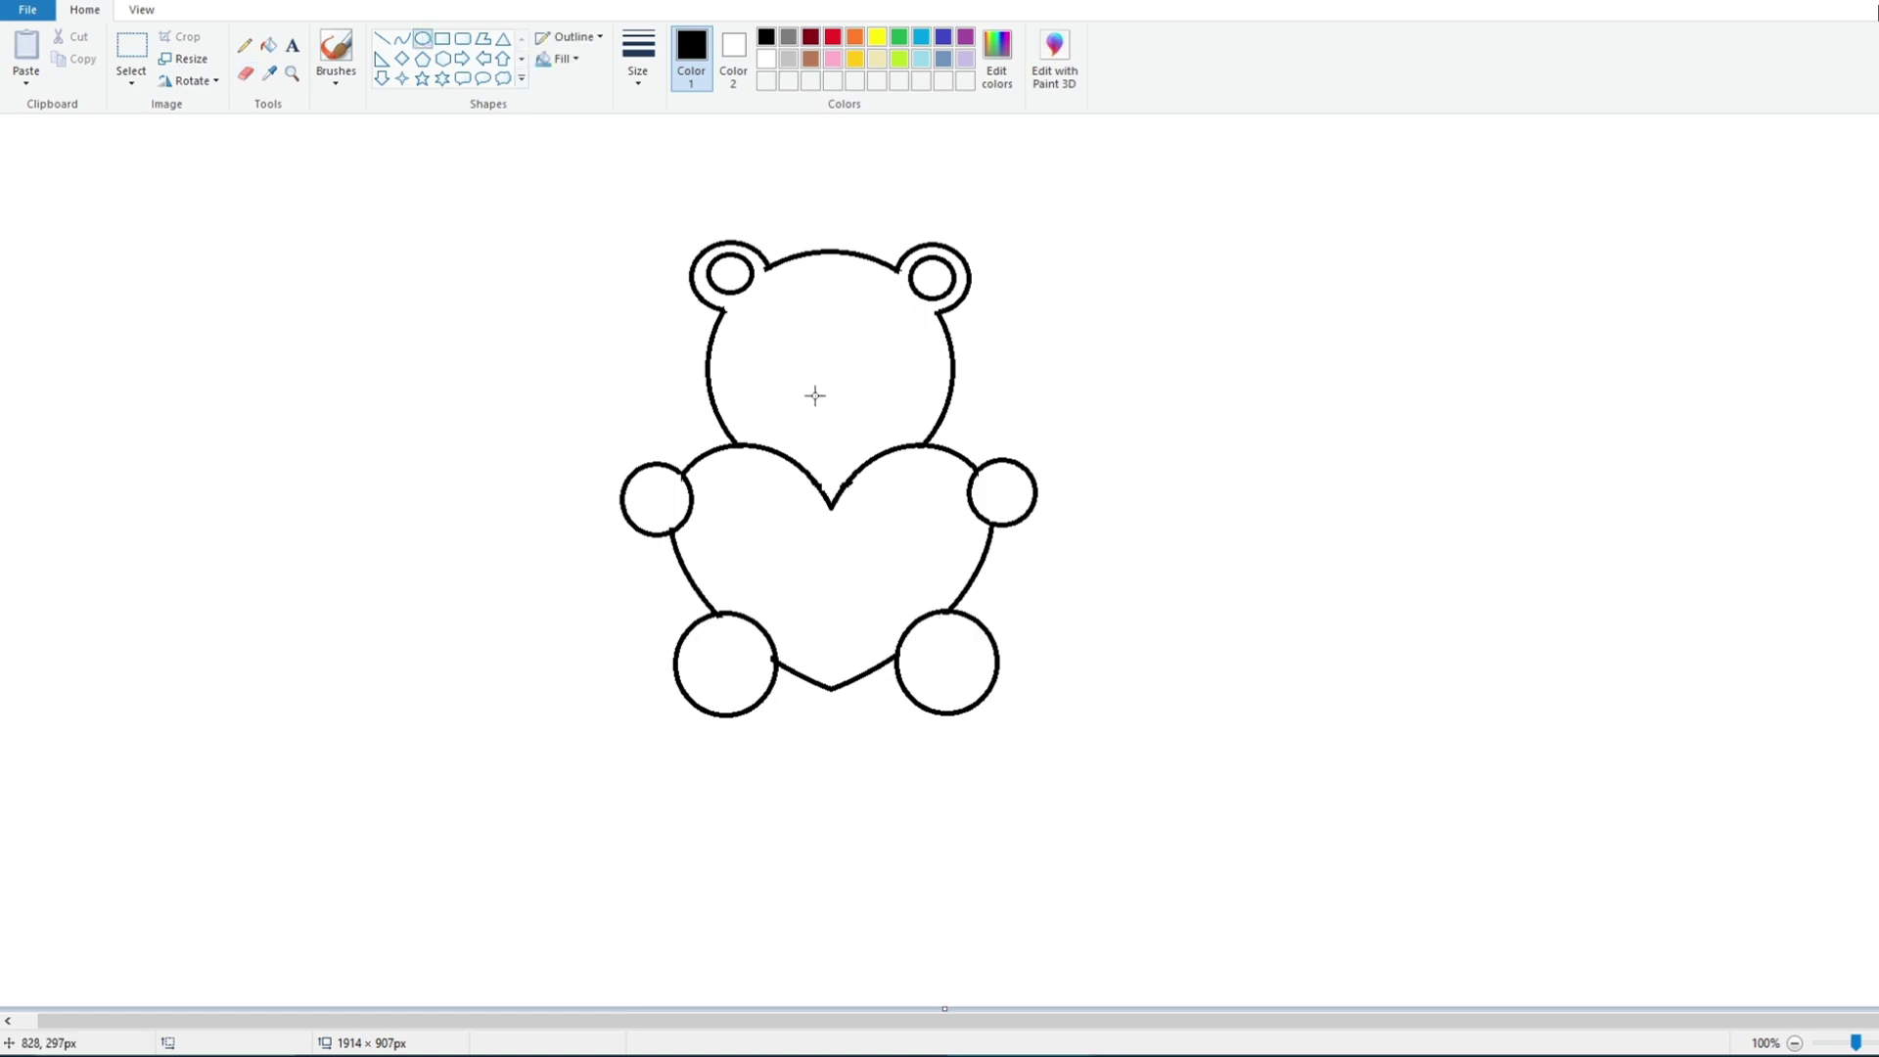
mouse_move(805, 394)
mouse_down()
mouse_move(866, 458)
mouse_move(830, 423)
mouse_up()
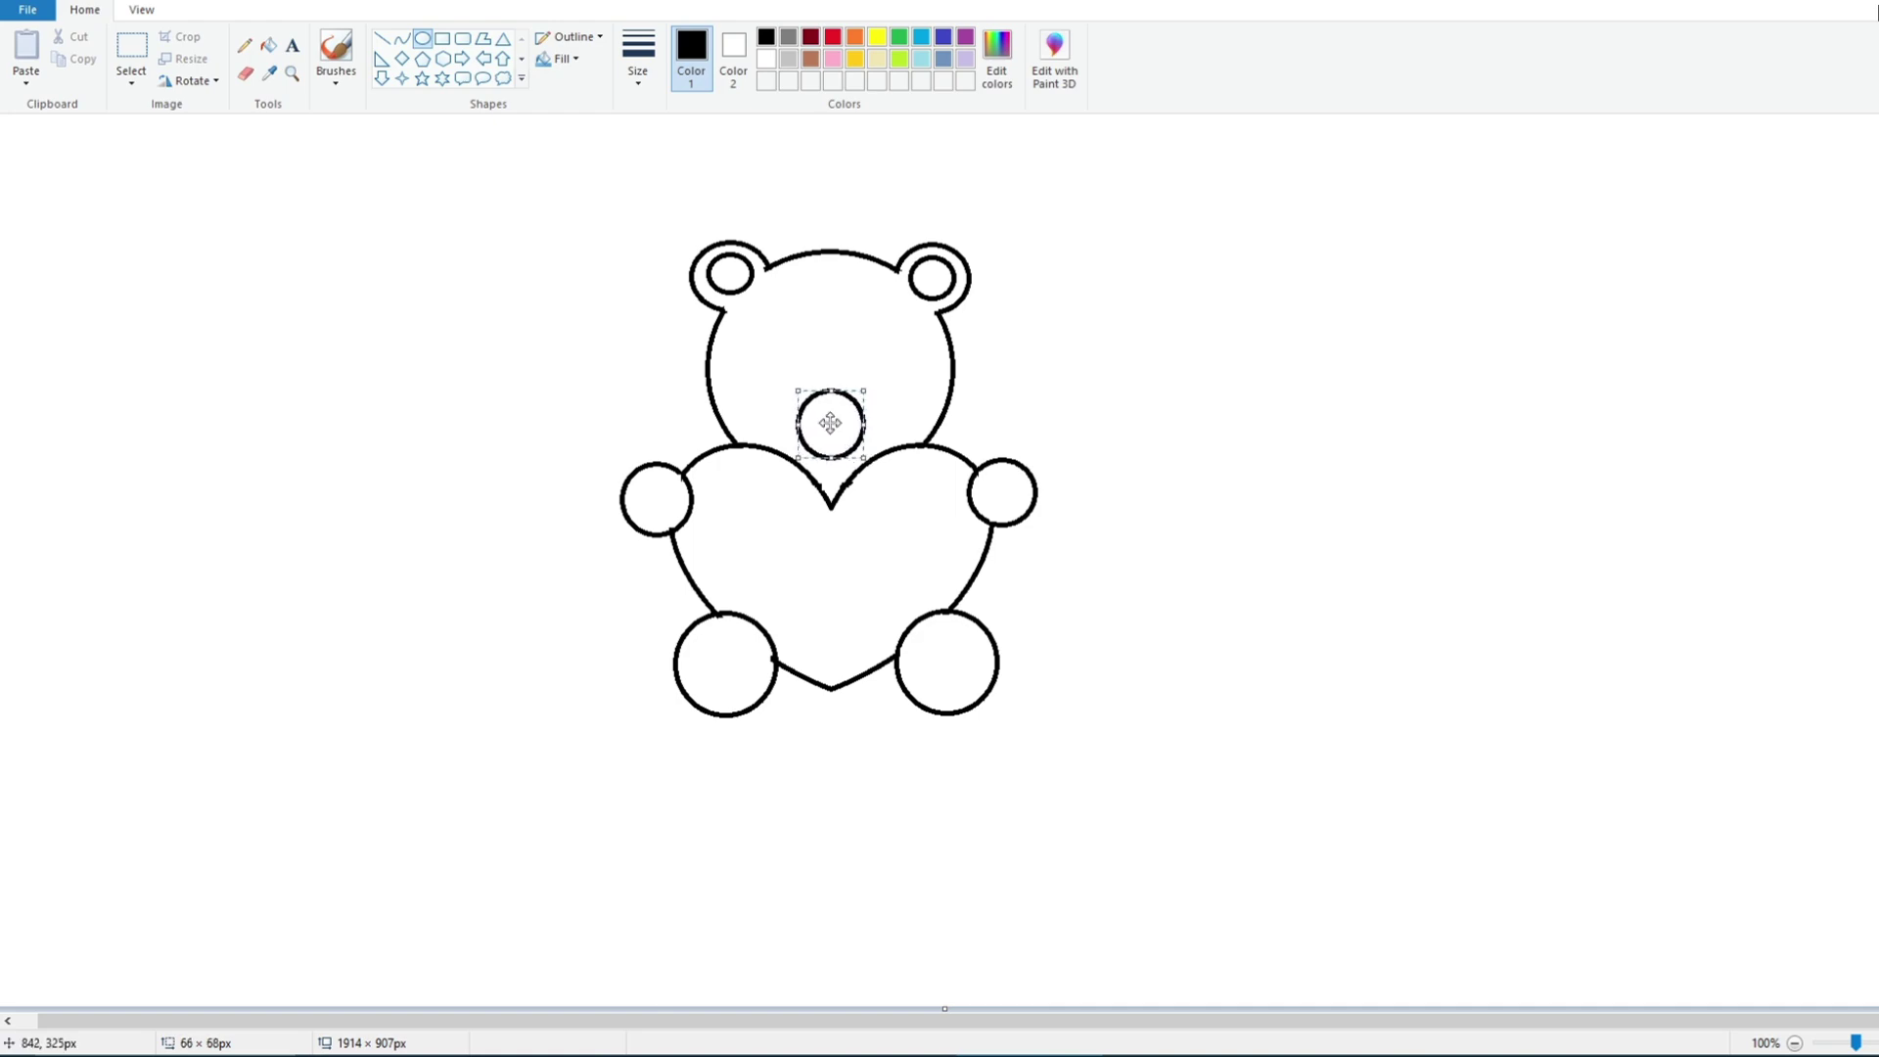
click(774, 421)
mouse_move(132, 194)
mouse_down()
mouse_move(148, 212)
mouse_move(108, 200)
mouse_move(193, 261)
mouse_move(210, 243)
mouse_move(848, 429)
mouse_up()
click(131, 83)
click(147, 255)
click(1124, 310)
Step: Draw the mouth with a thinner line: a short vertical line below the nose ending in a short horizontal line
click(382, 38)
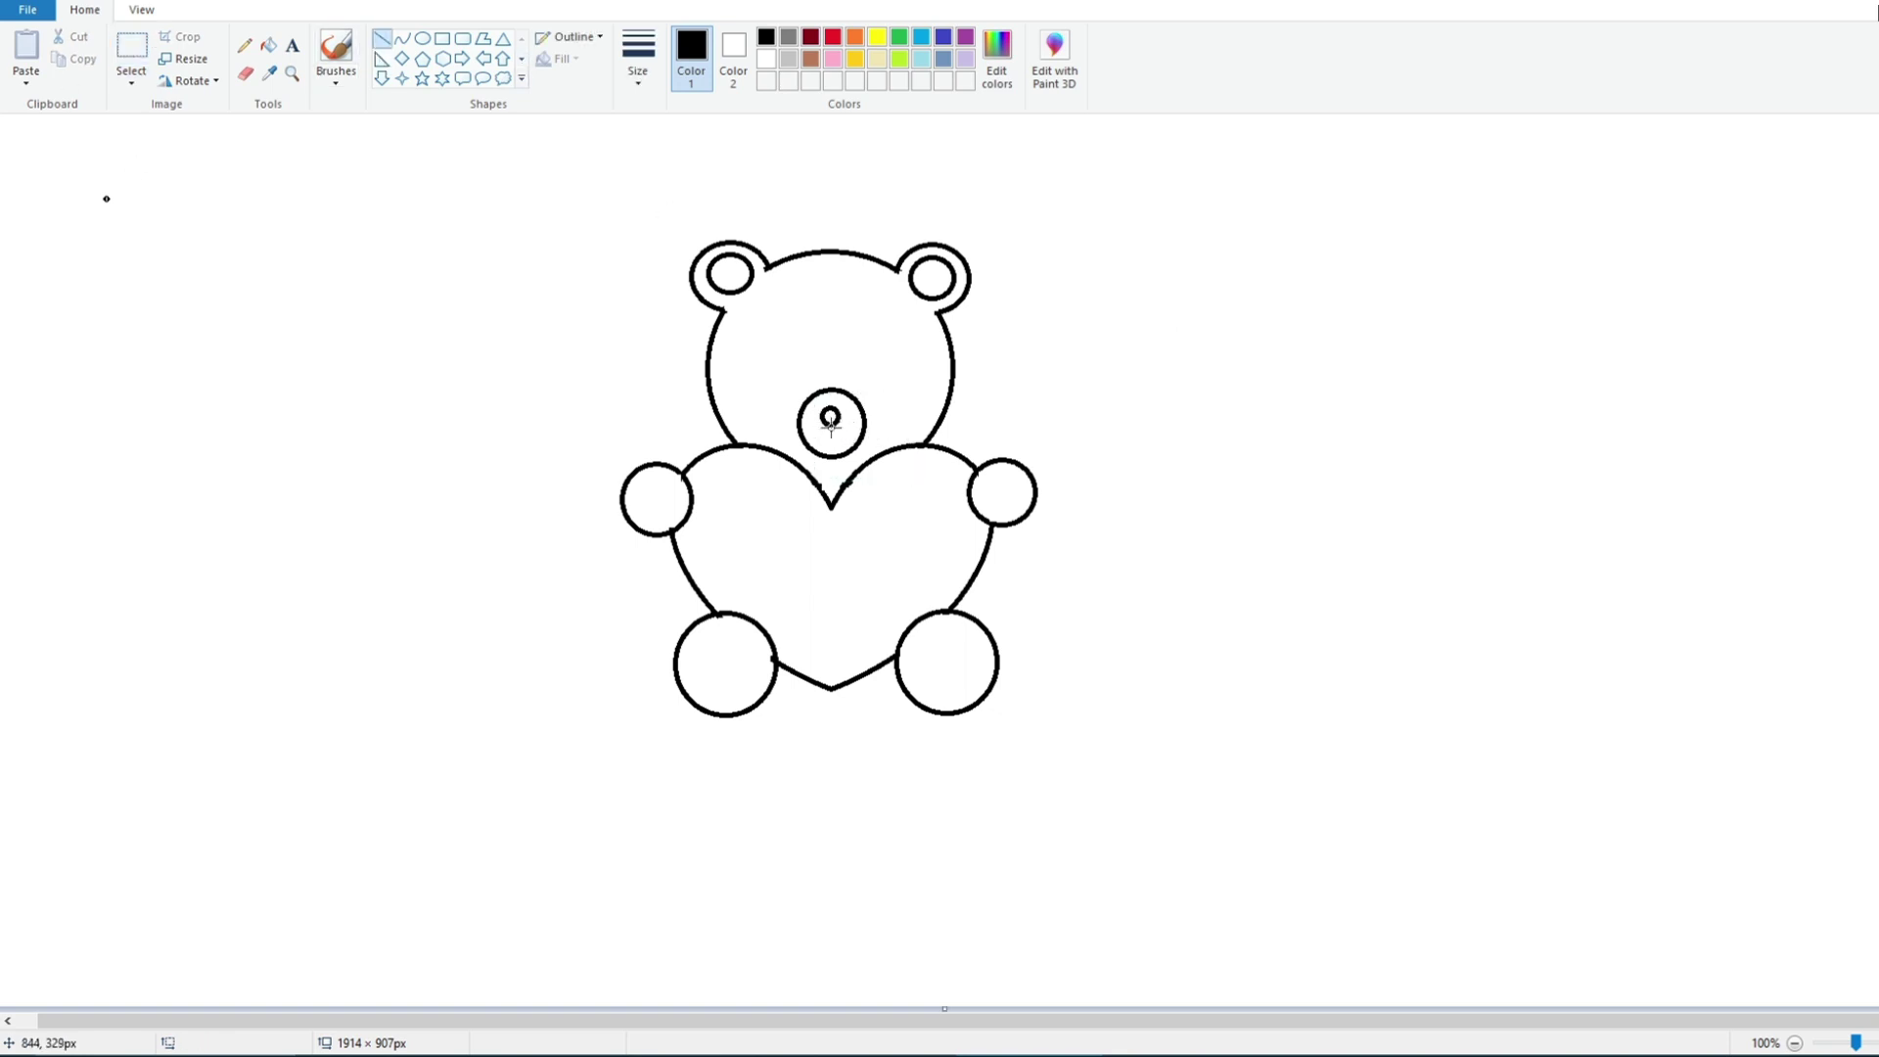
click(638, 59)
click(685, 171)
drag(831, 421, 831, 443)
click(1050, 377)
Step: Draw the paw pads on the left foot: one larger upright oval and three small flat toe ovals beside it
click(422, 39)
drag(733, 653, 764, 690)
click(491, 650)
drag(716, 629, 729, 693)
click(496, 643)
click(592, 691)
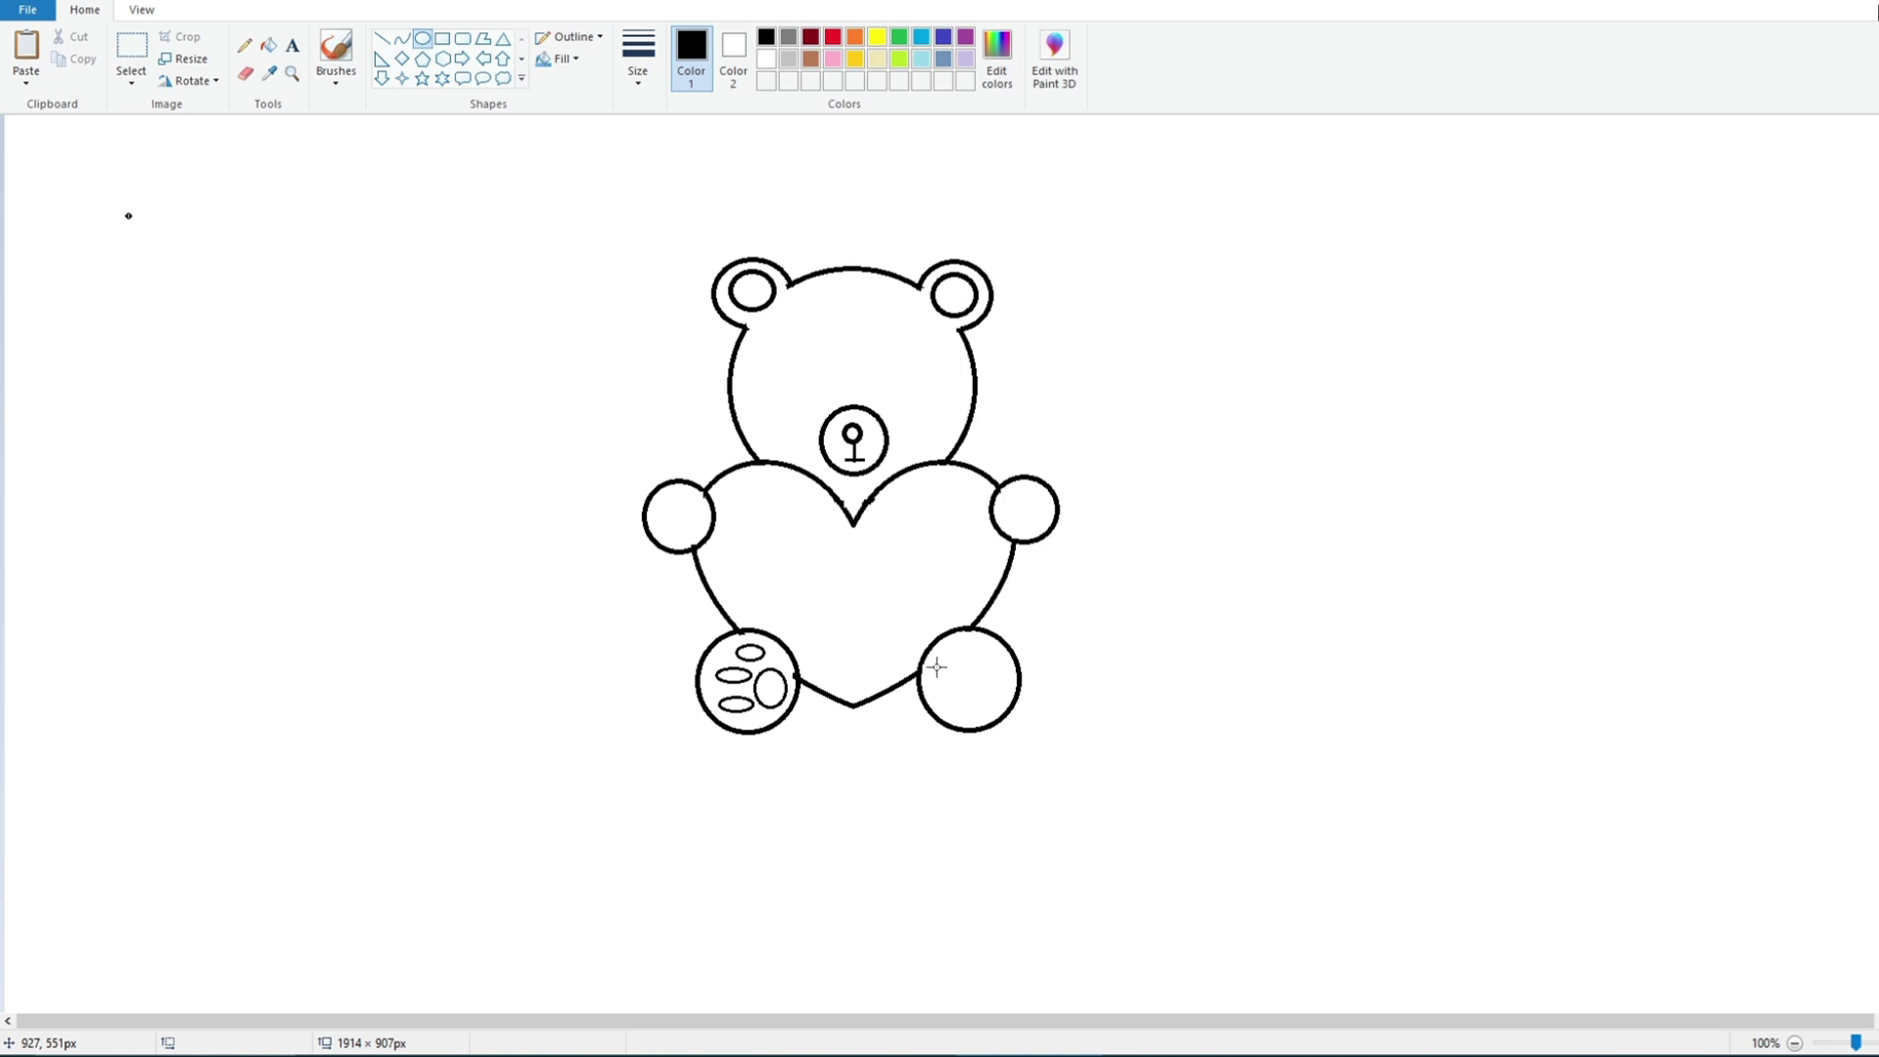
Step: Draw mirrored paw pads on the right foot, with one upright oval and three small flat toe ovals
drag(937, 671, 1002, 692)
click(954, 736)
click(978, 789)
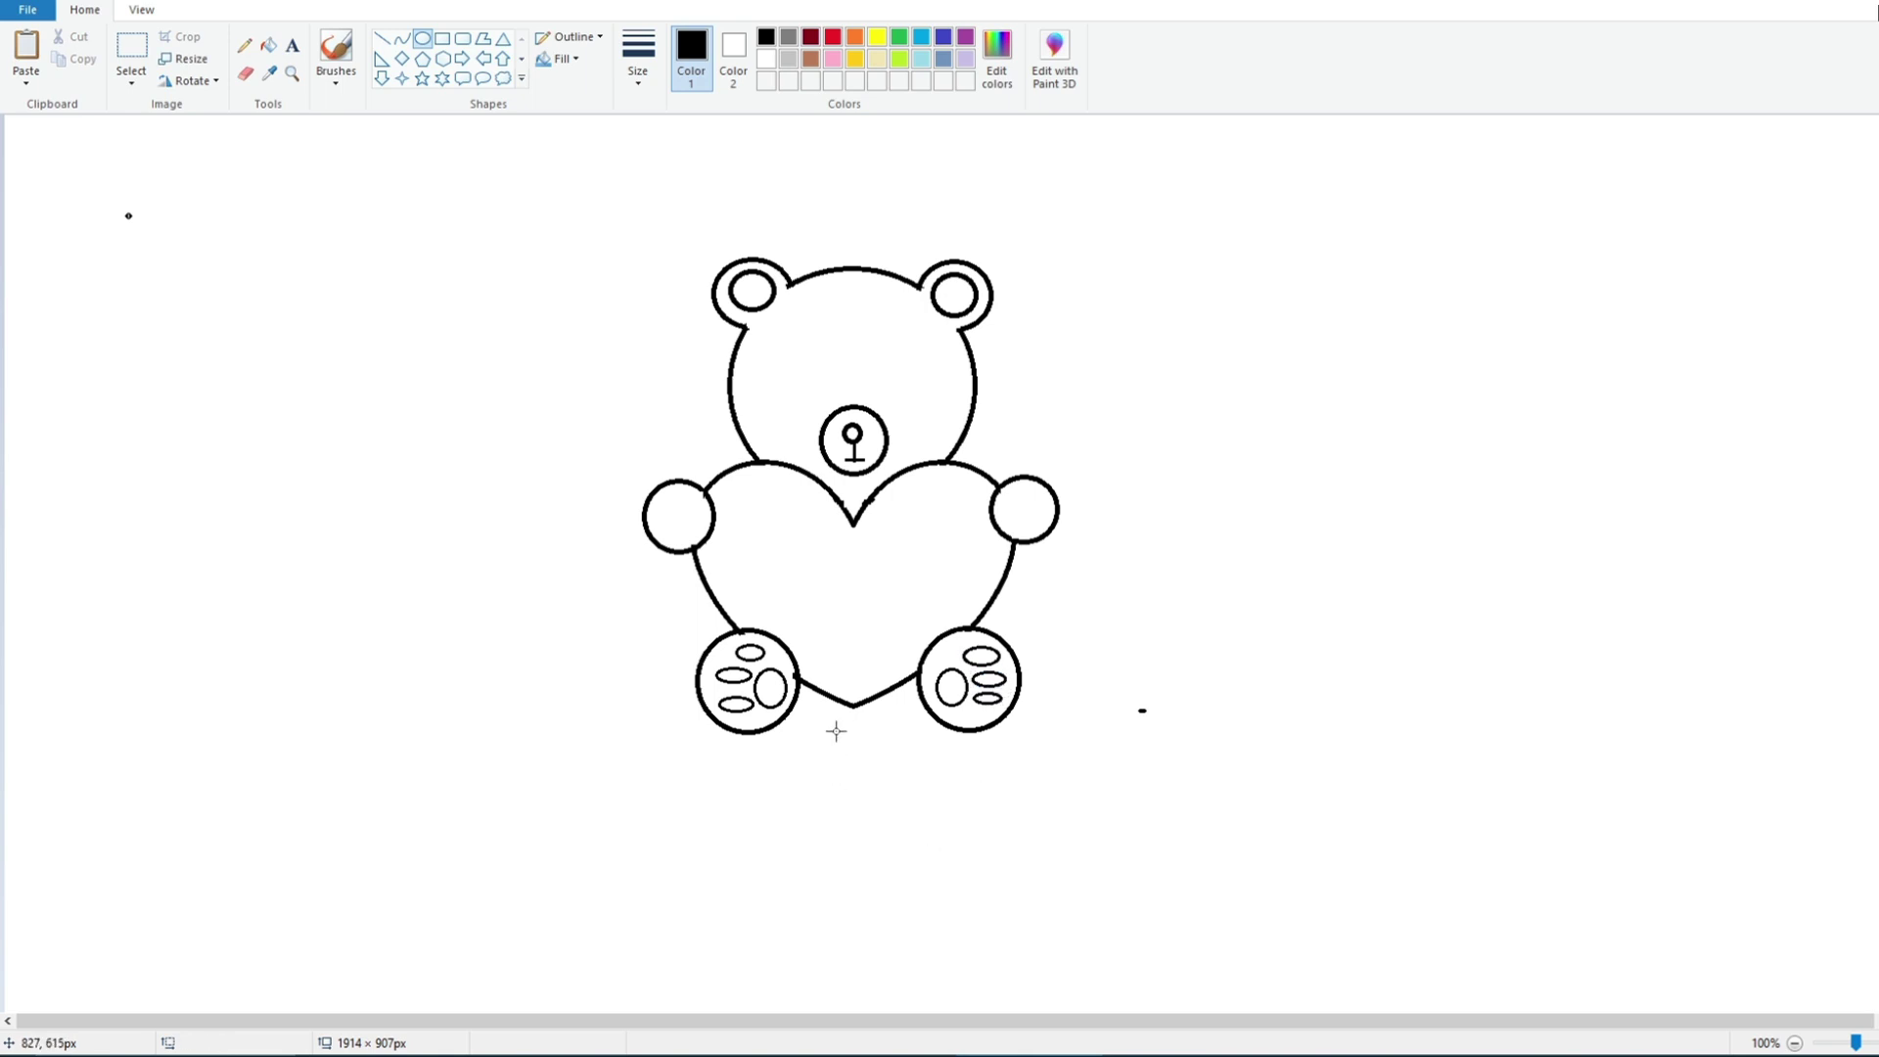
Step: Draw three short slanted finger lines at the inner edge of the left hand circle
drag(694, 502, 699, 506)
click(382, 37)
mouse_move(692, 504)
mouse_down()
mouse_move(712, 521)
mouse_move(698, 541)
mouse_move(712, 531)
mouse_up()
click(688, 530)
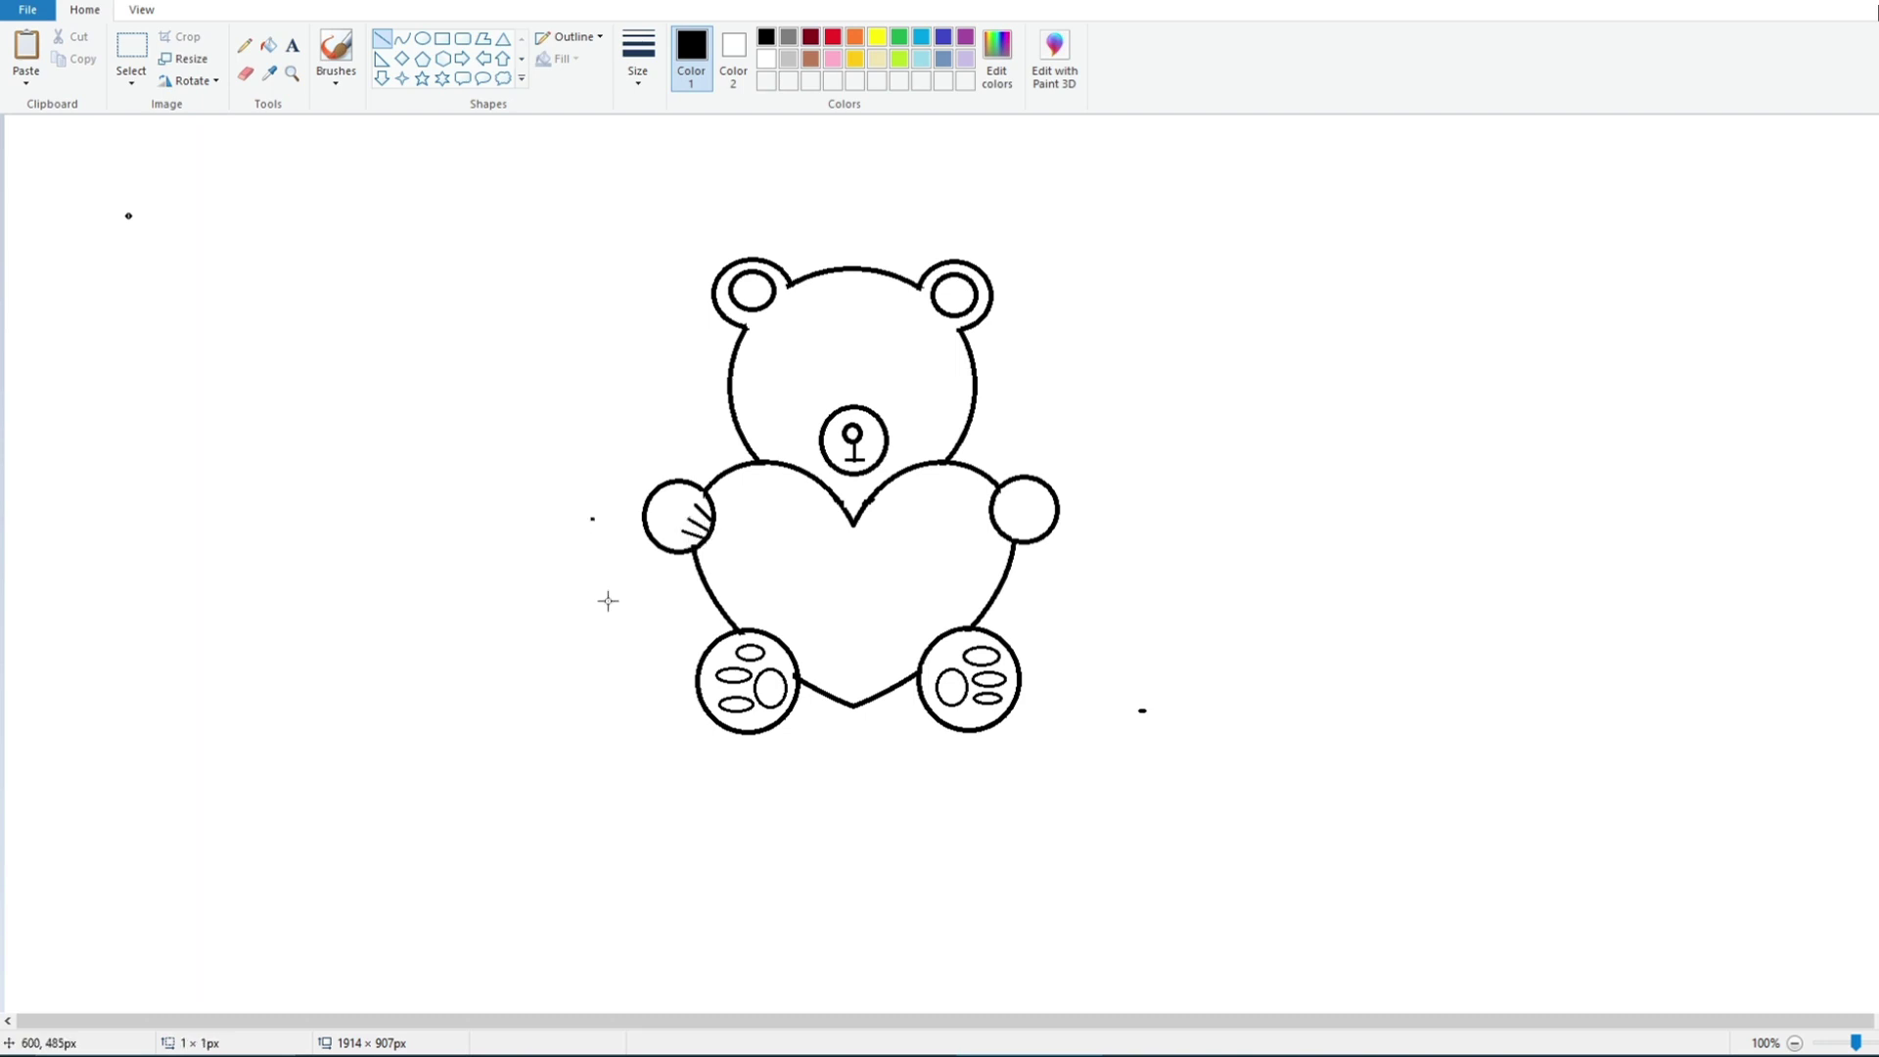
Step: Draw three short slanted finger lines at the inner edge of the right hand and erase the stray dots around the bear
drag(1008, 503, 996, 520)
click(1107, 558)
click(1076, 582)
drag(1019, 521, 997, 527)
click(1075, 600)
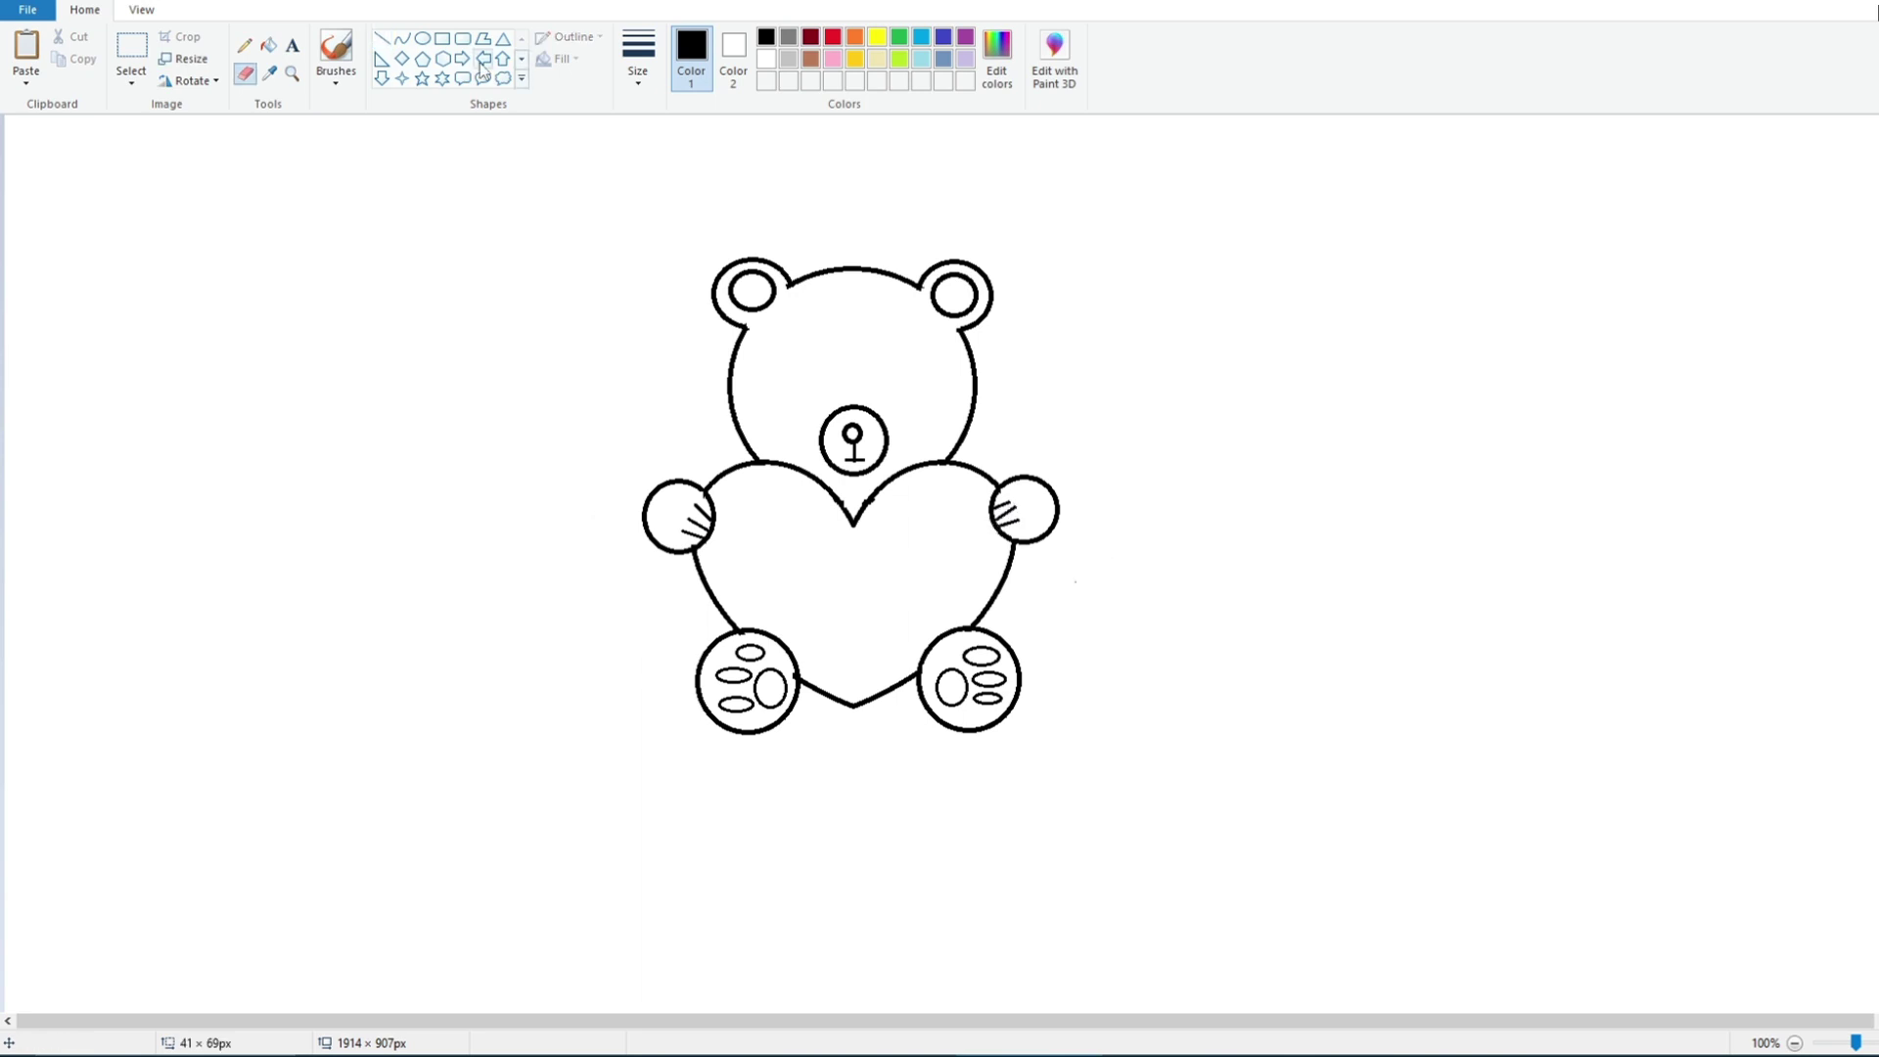
Step: Draw an upright oval for the bear's left eye, above and to the left of the muzzle
click(422, 38)
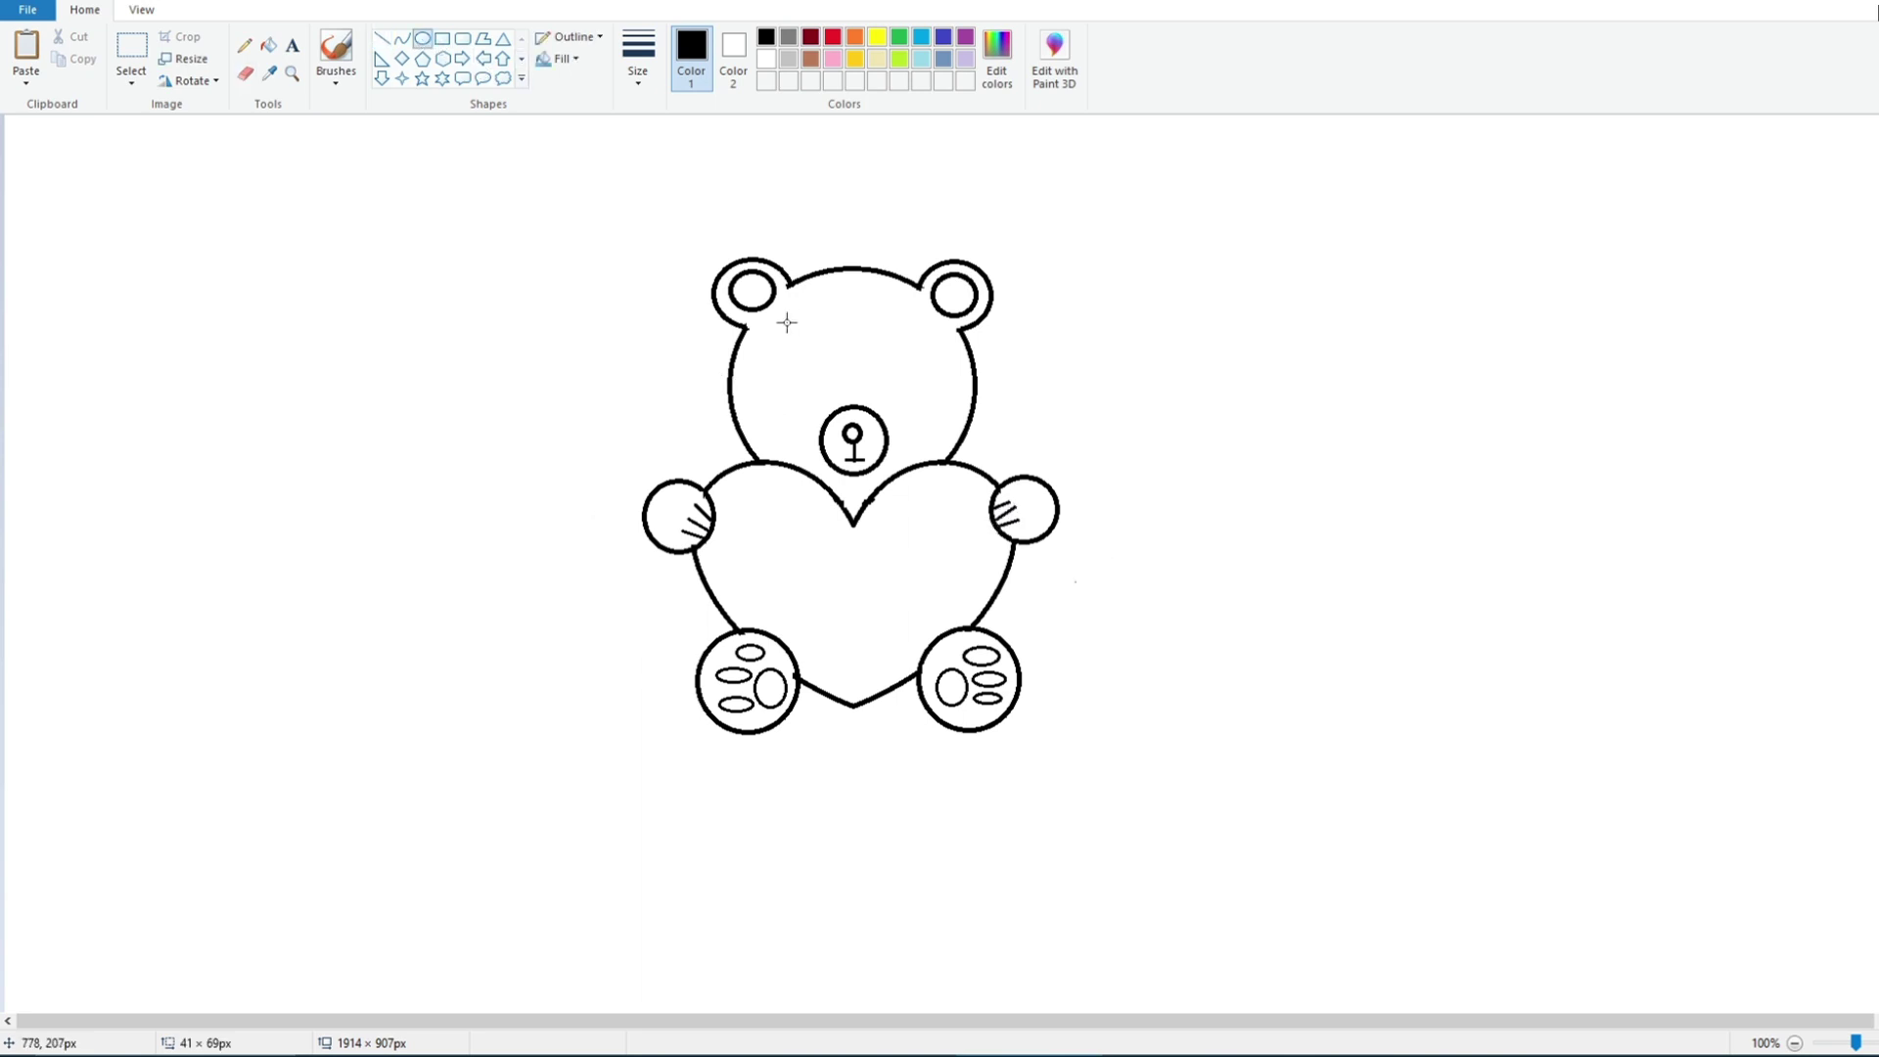
drag(785, 319, 841, 408)
click(581, 370)
Step: Copy the eye oval and place the pasted duplicate on the right side of the face as the second eye
click(132, 49)
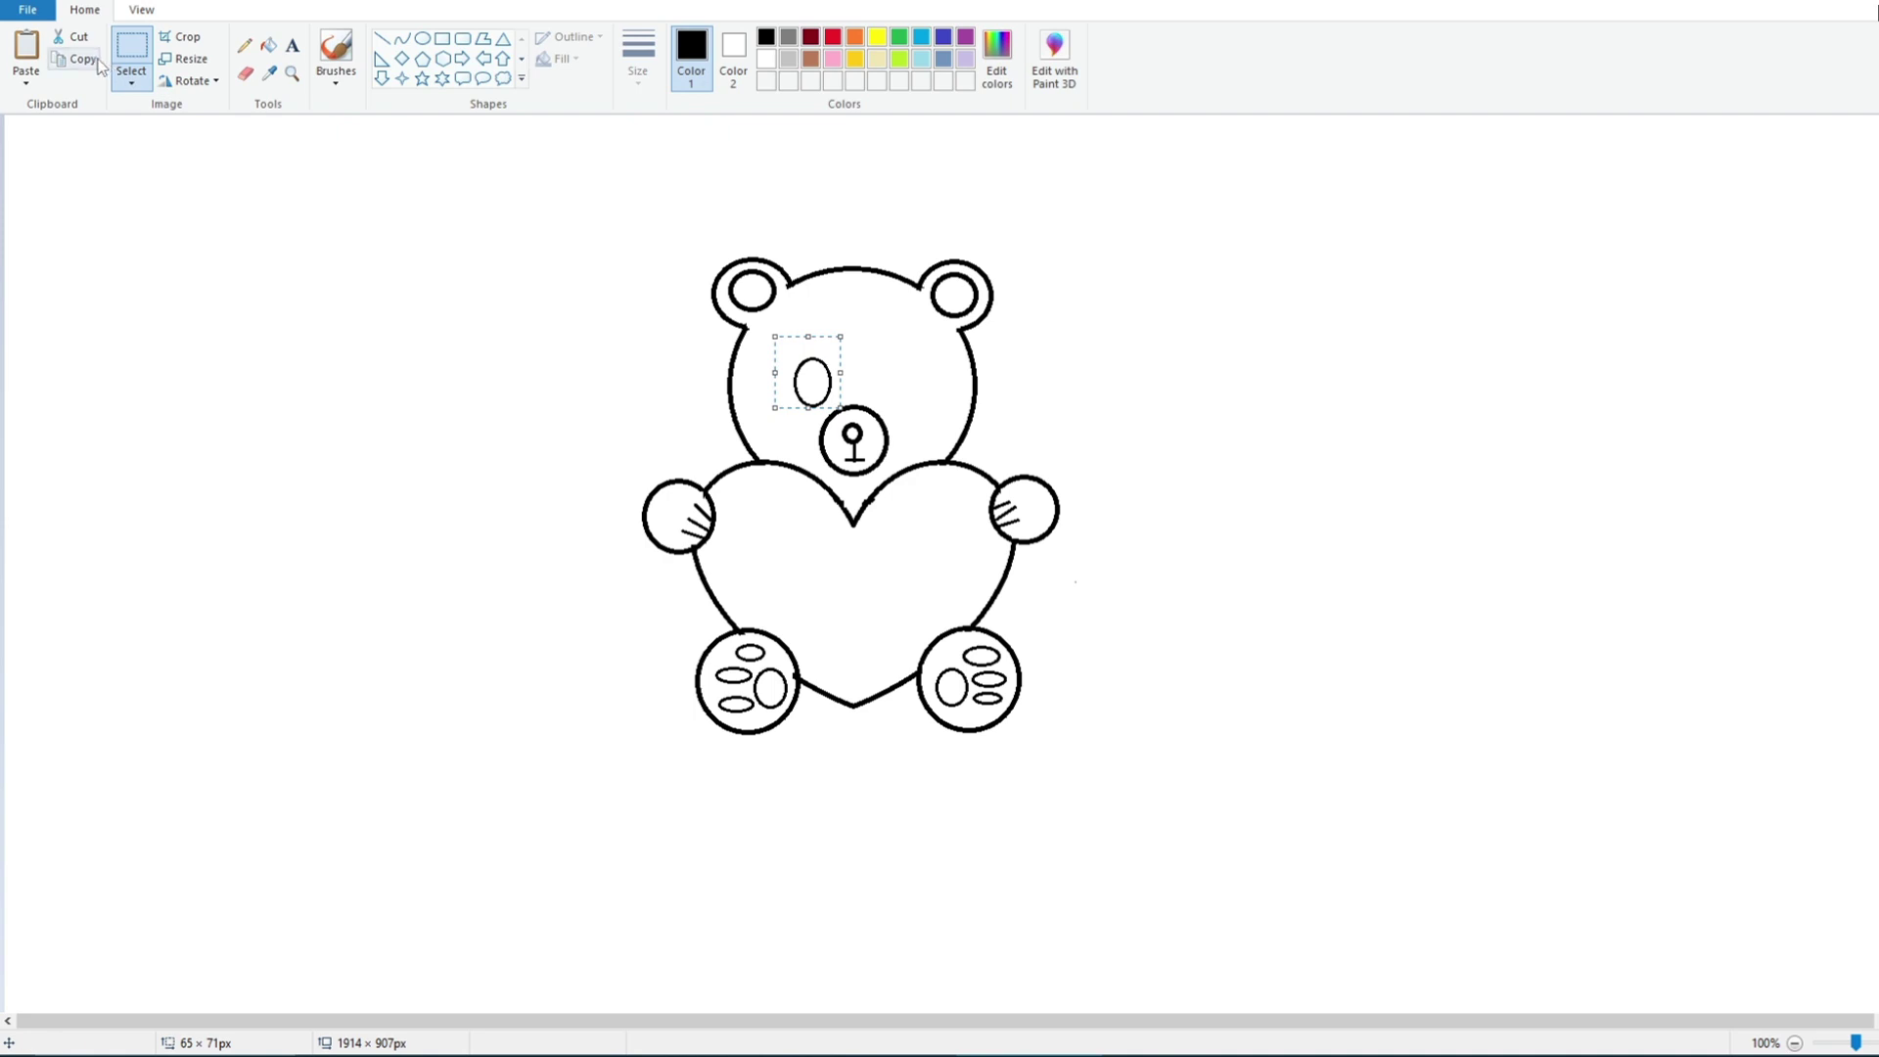
click(102, 67)
right_click(124, 157)
click(178, 226)
drag(42, 163, 892, 384)
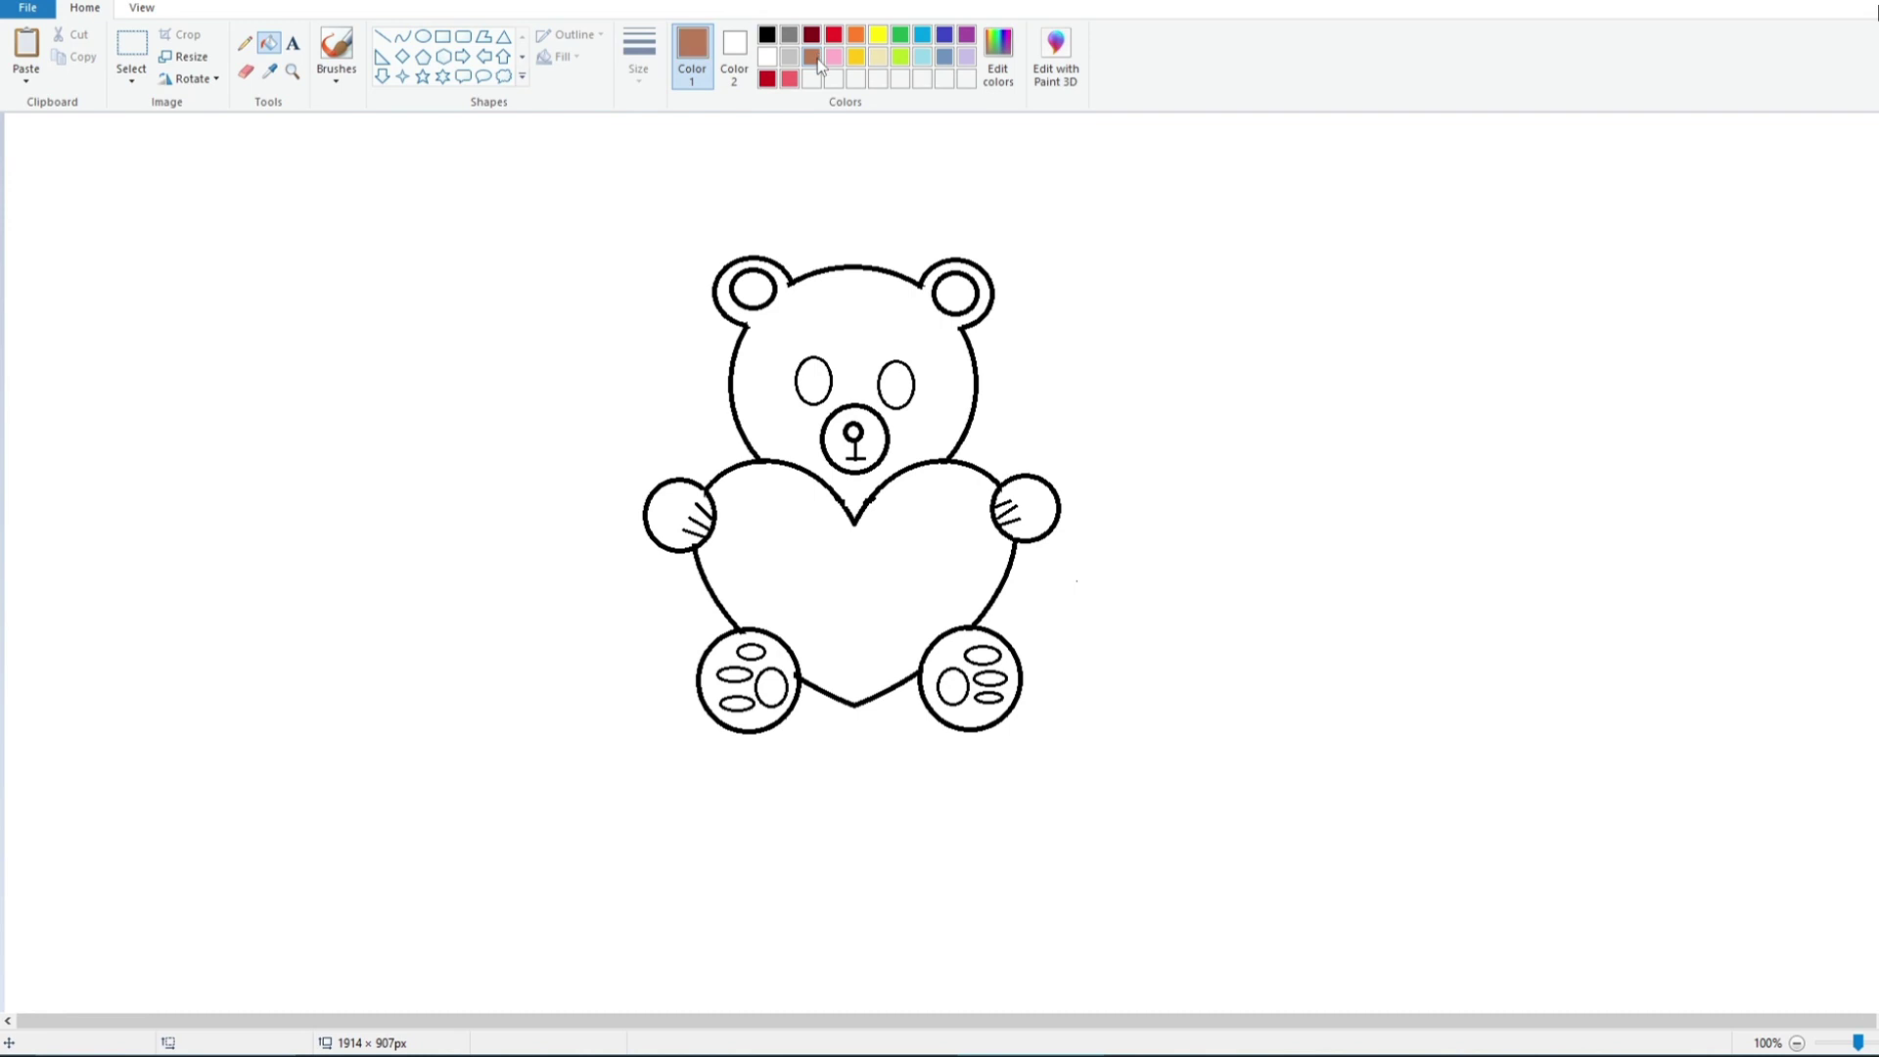
Step: Fill the bear's head, both hands and both feet with brown
click(862, 330)
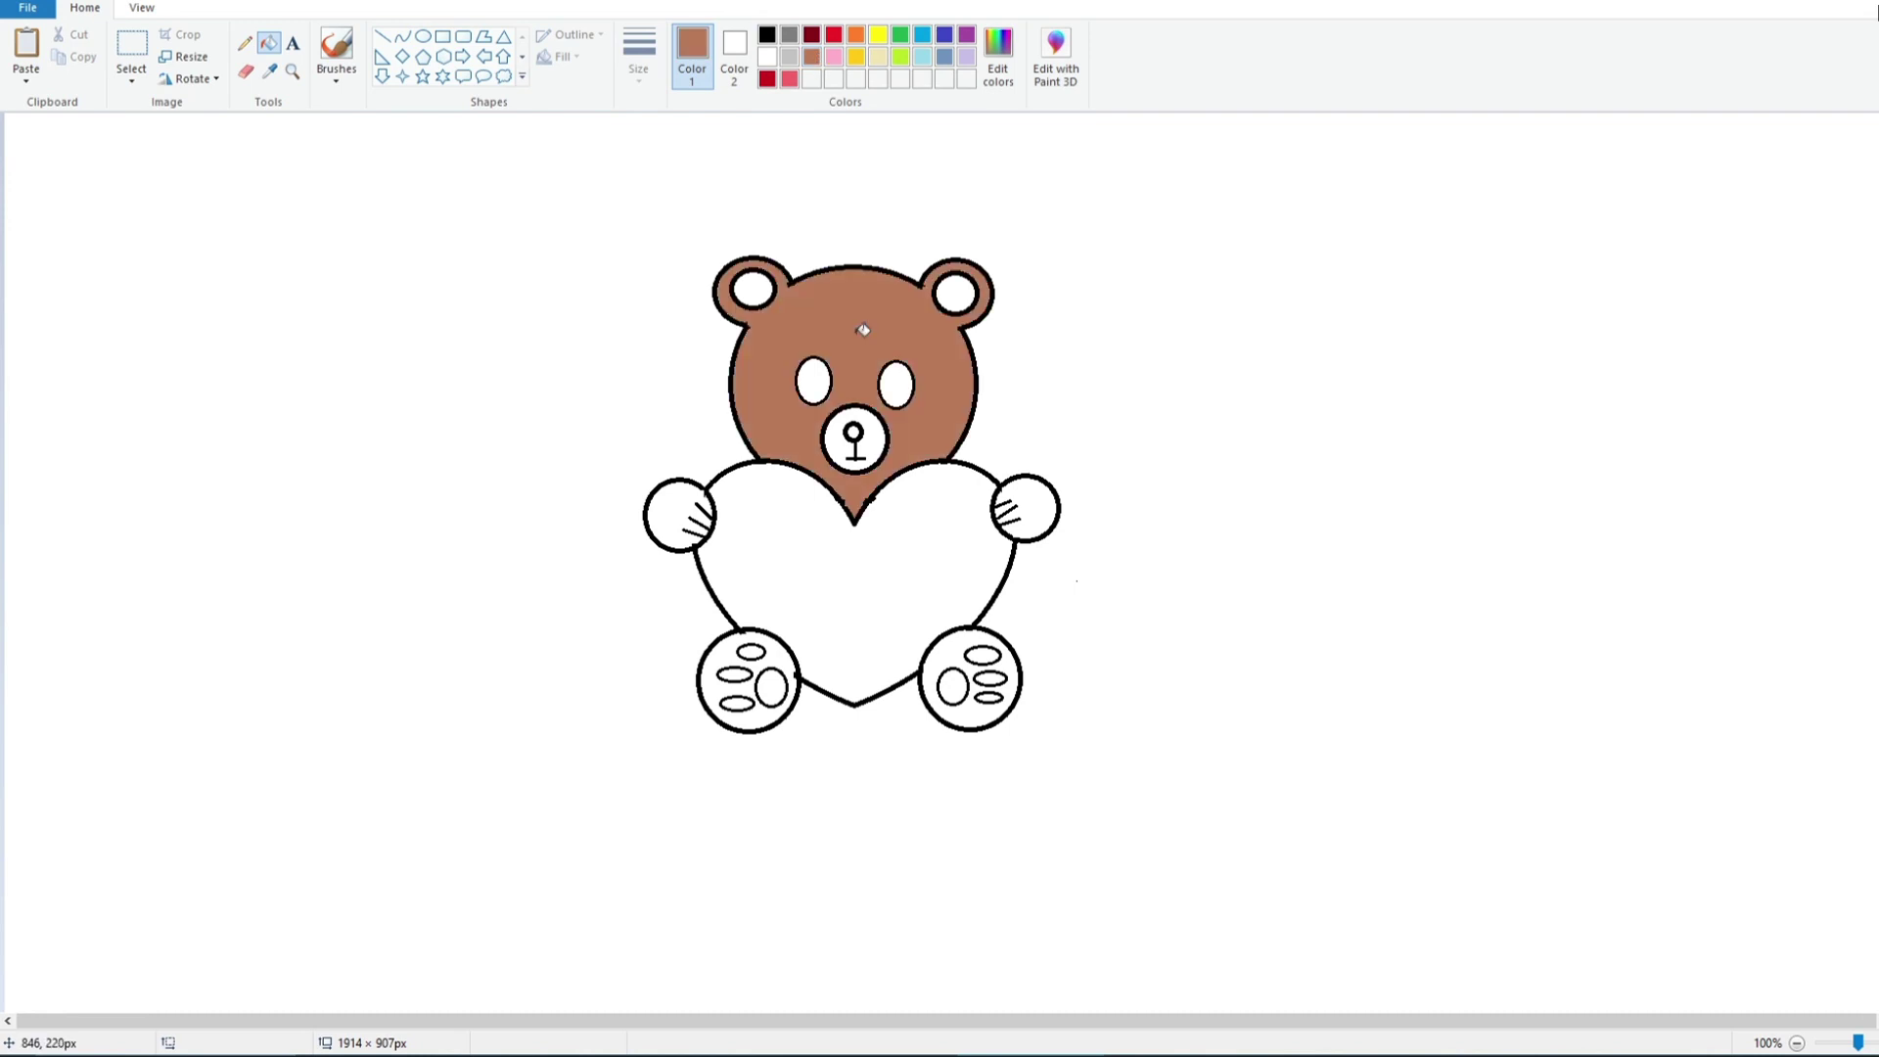
click(730, 653)
click(675, 516)
click(951, 649)
click(1039, 507)
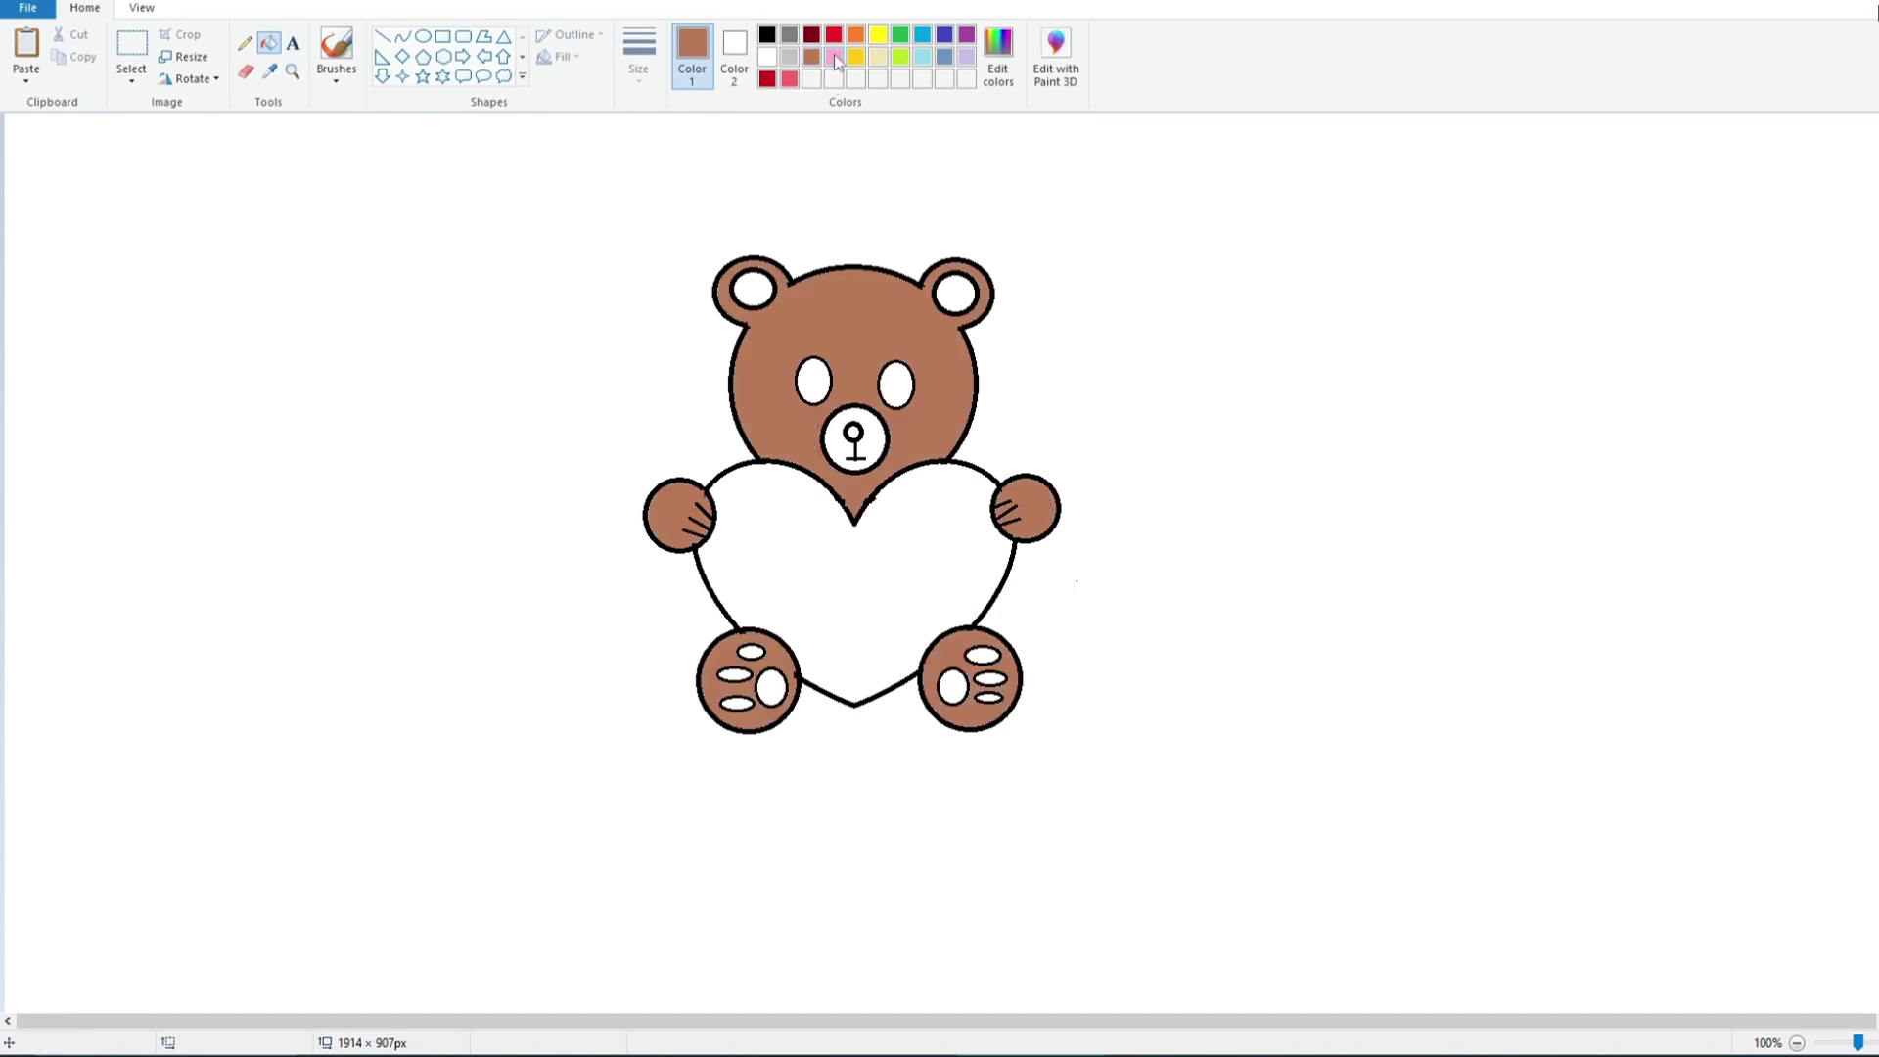
Step: Mix a lighter brown with red 204, green 157 and blue 132, and add it to the custom colors
click(1009, 59)
drag(1188, 478, 1185, 454)
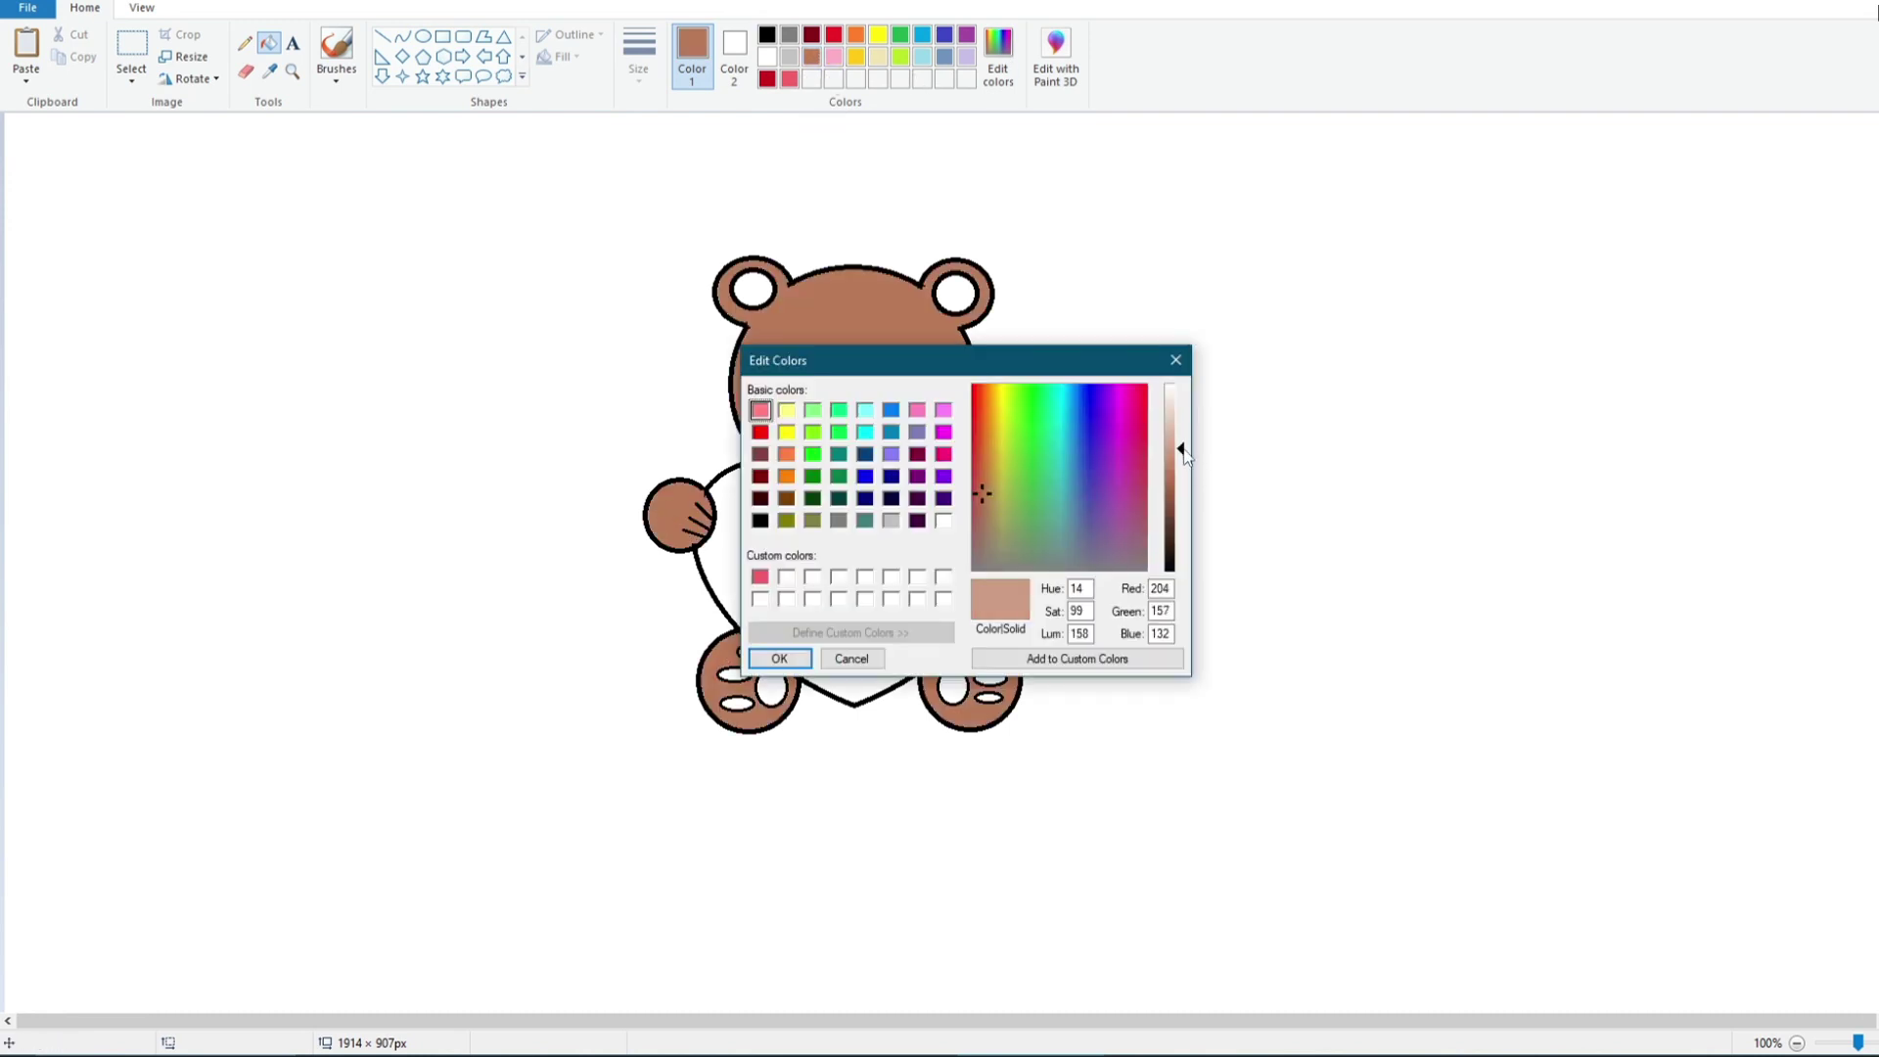
click(1023, 663)
click(779, 657)
Step: Fill the large and small oval pads on both feet with the light brown
click(771, 686)
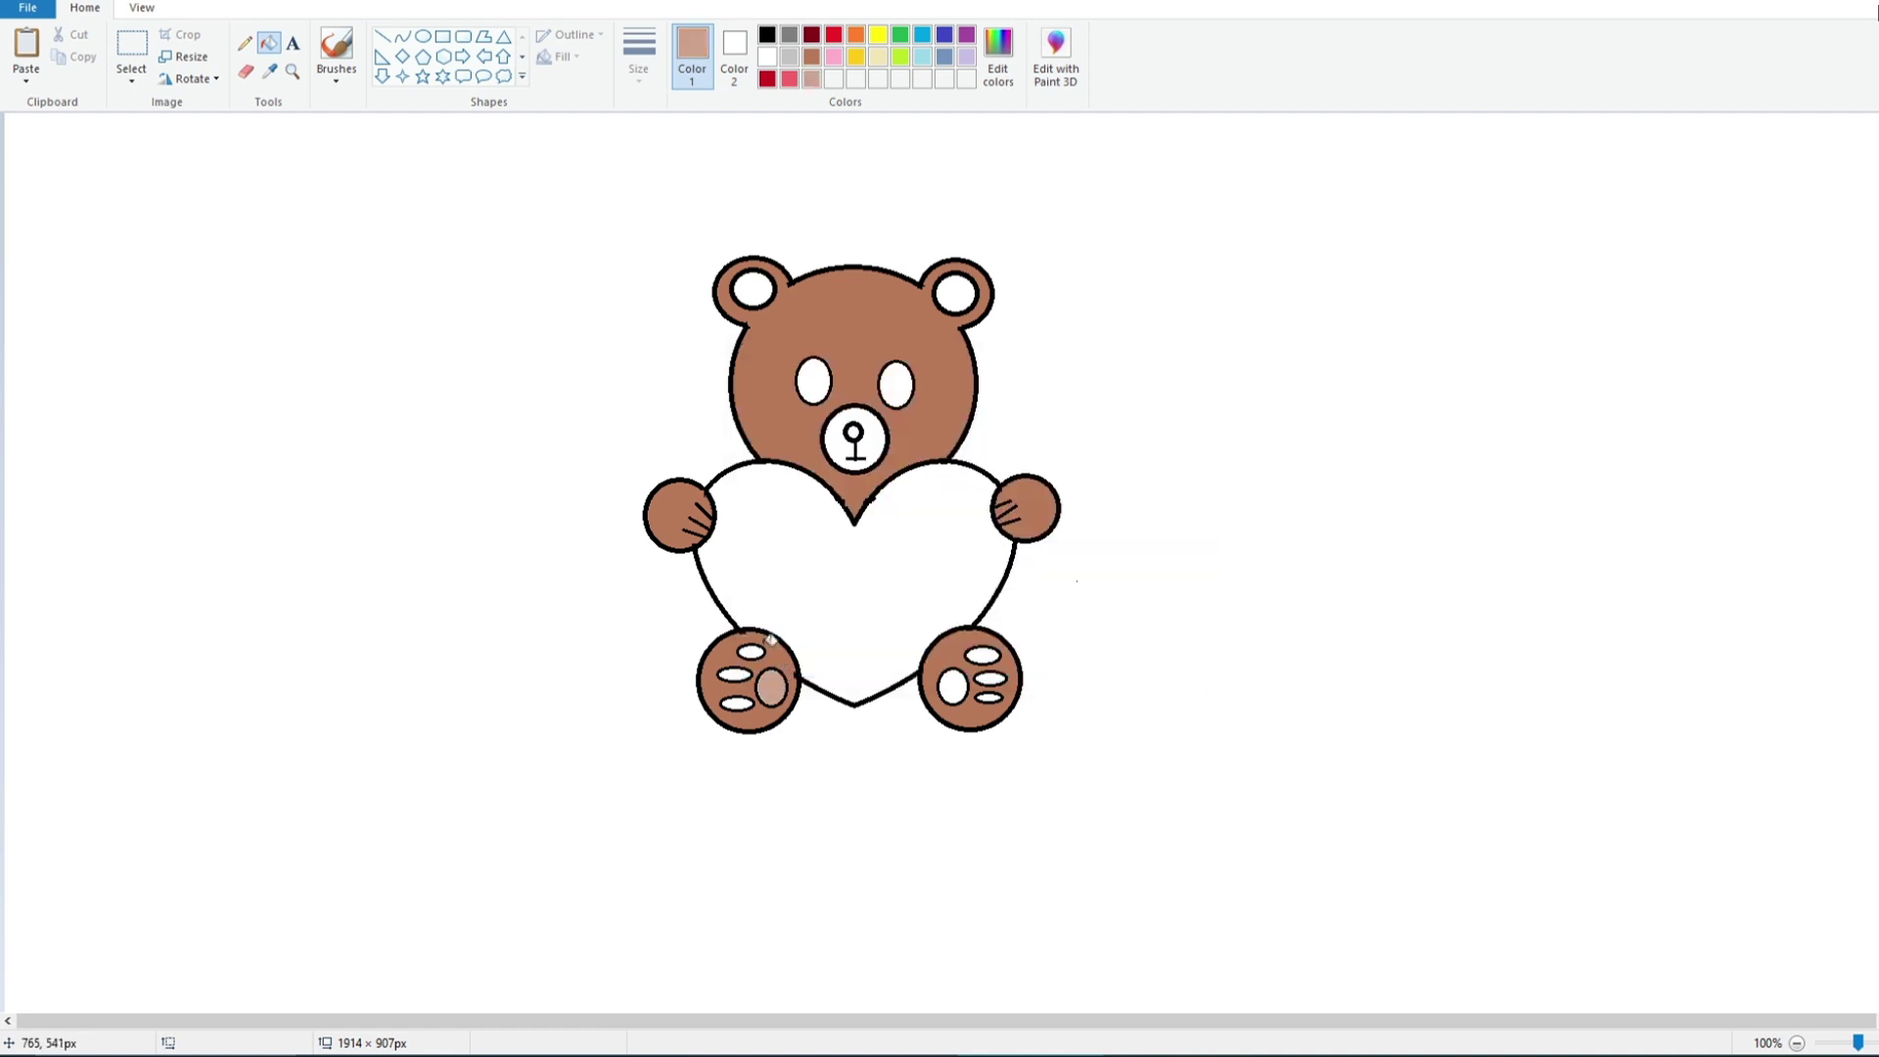
click(751, 652)
click(735, 674)
click(738, 702)
click(953, 686)
click(983, 655)
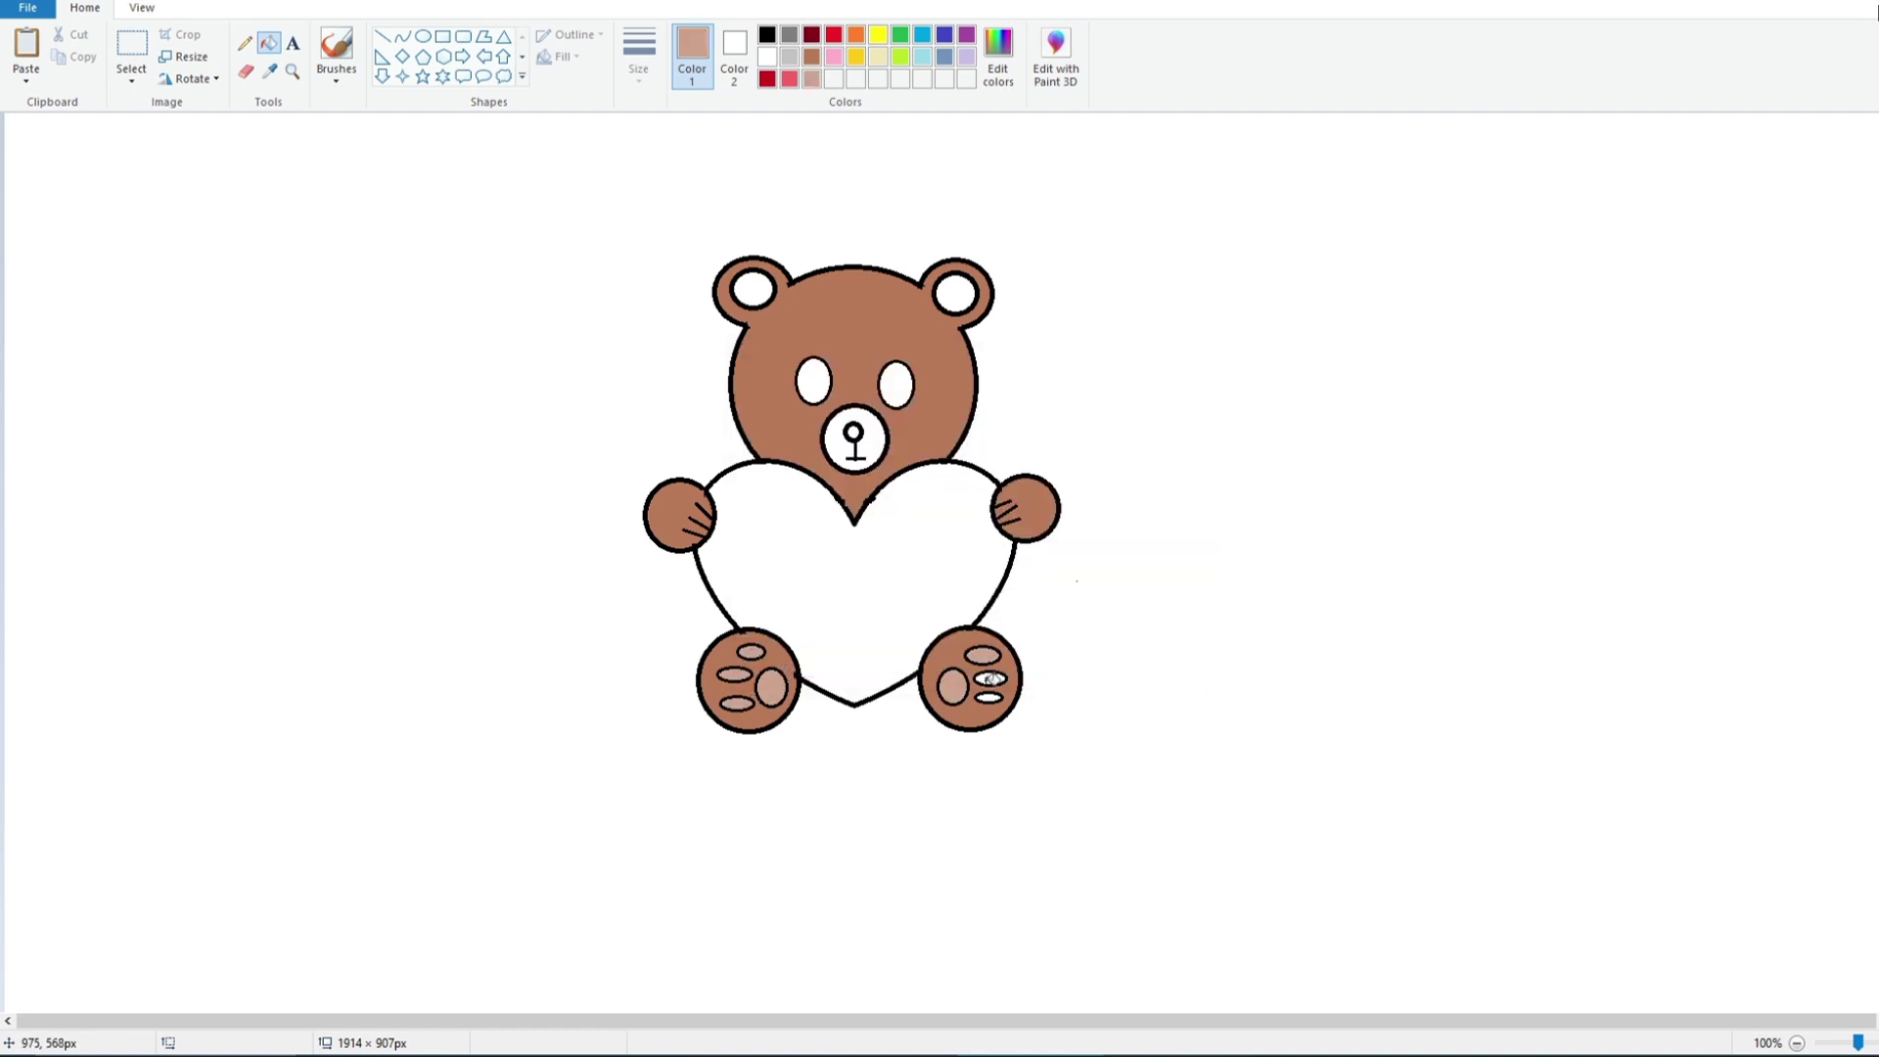
Step: Fill the muzzle and the inner circles of both ears with the light brown
click(878, 439)
click(961, 297)
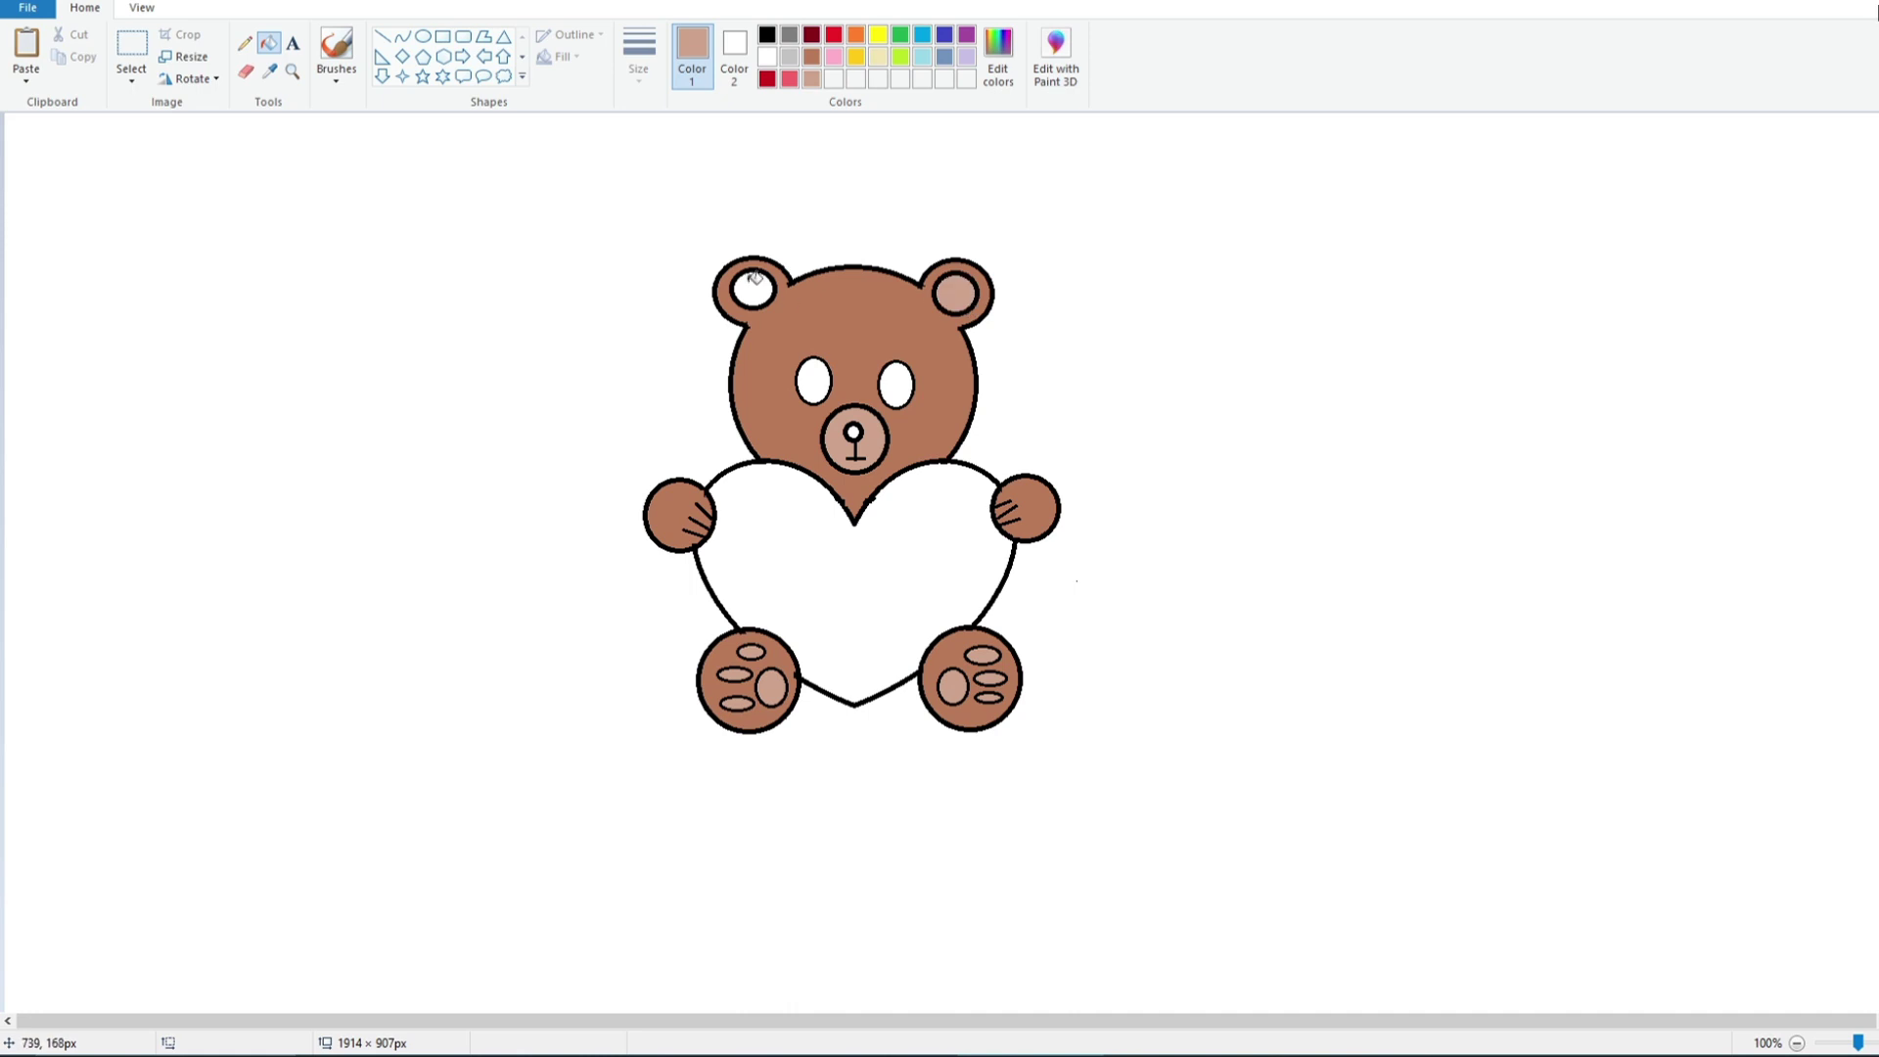
click(754, 287)
Step: Fill both eyes and the nose with black and the heart with dark red
click(769, 36)
click(814, 381)
click(895, 384)
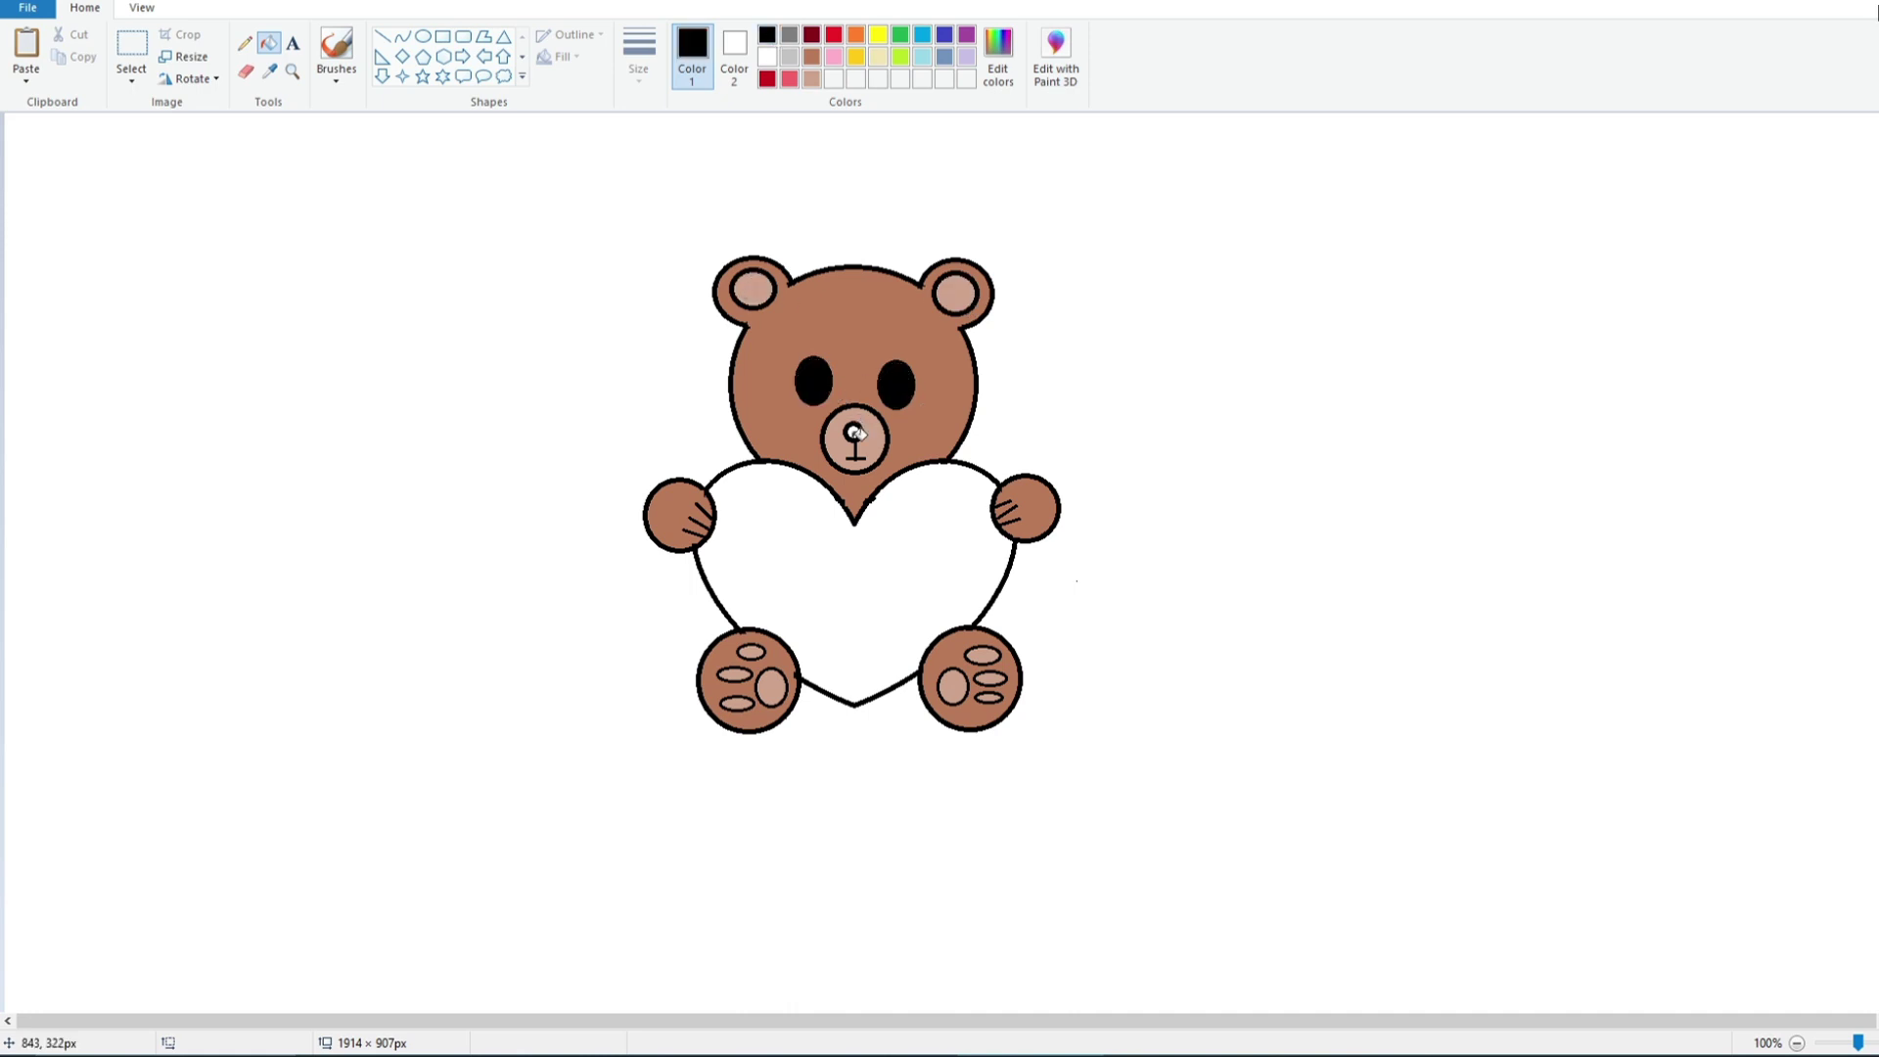
click(856, 431)
click(768, 78)
click(835, 583)
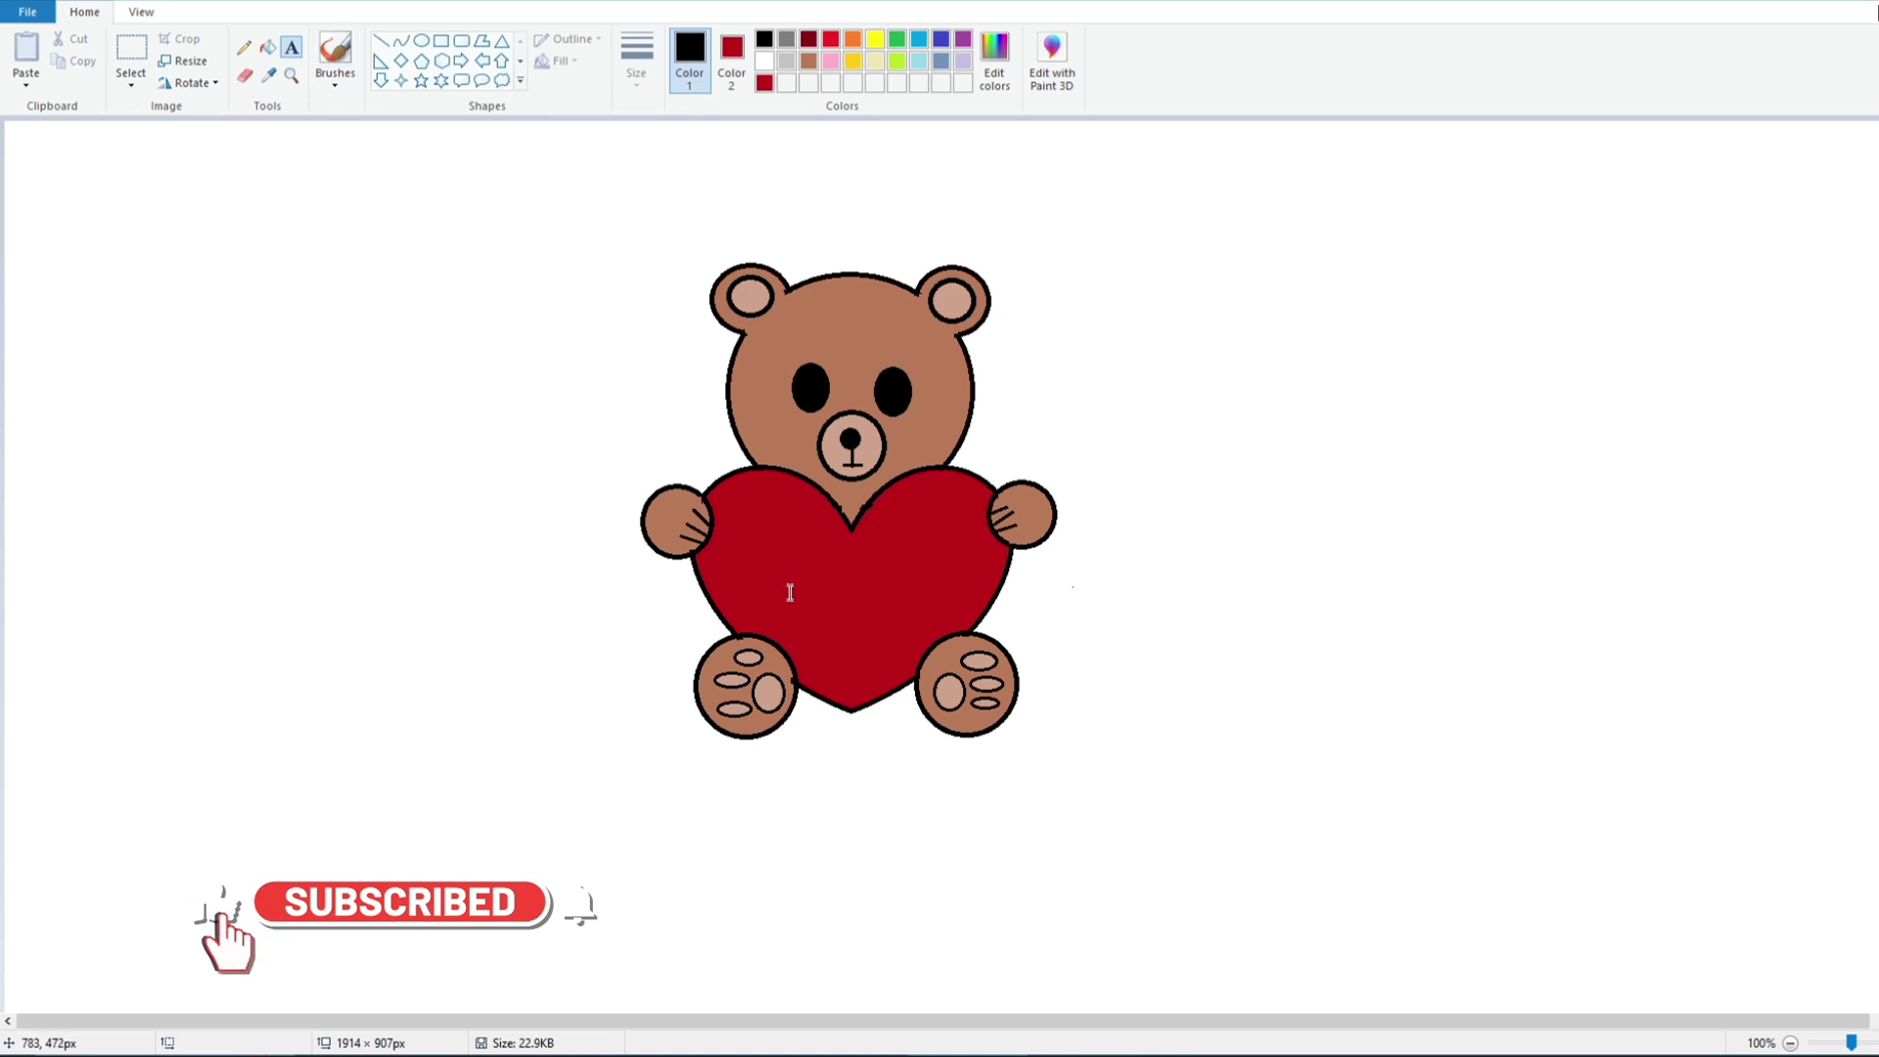
Step: Add the text "I Love You" across the middle of the heart in black 22-point Cooper Black with a transparent background
click(790, 593)
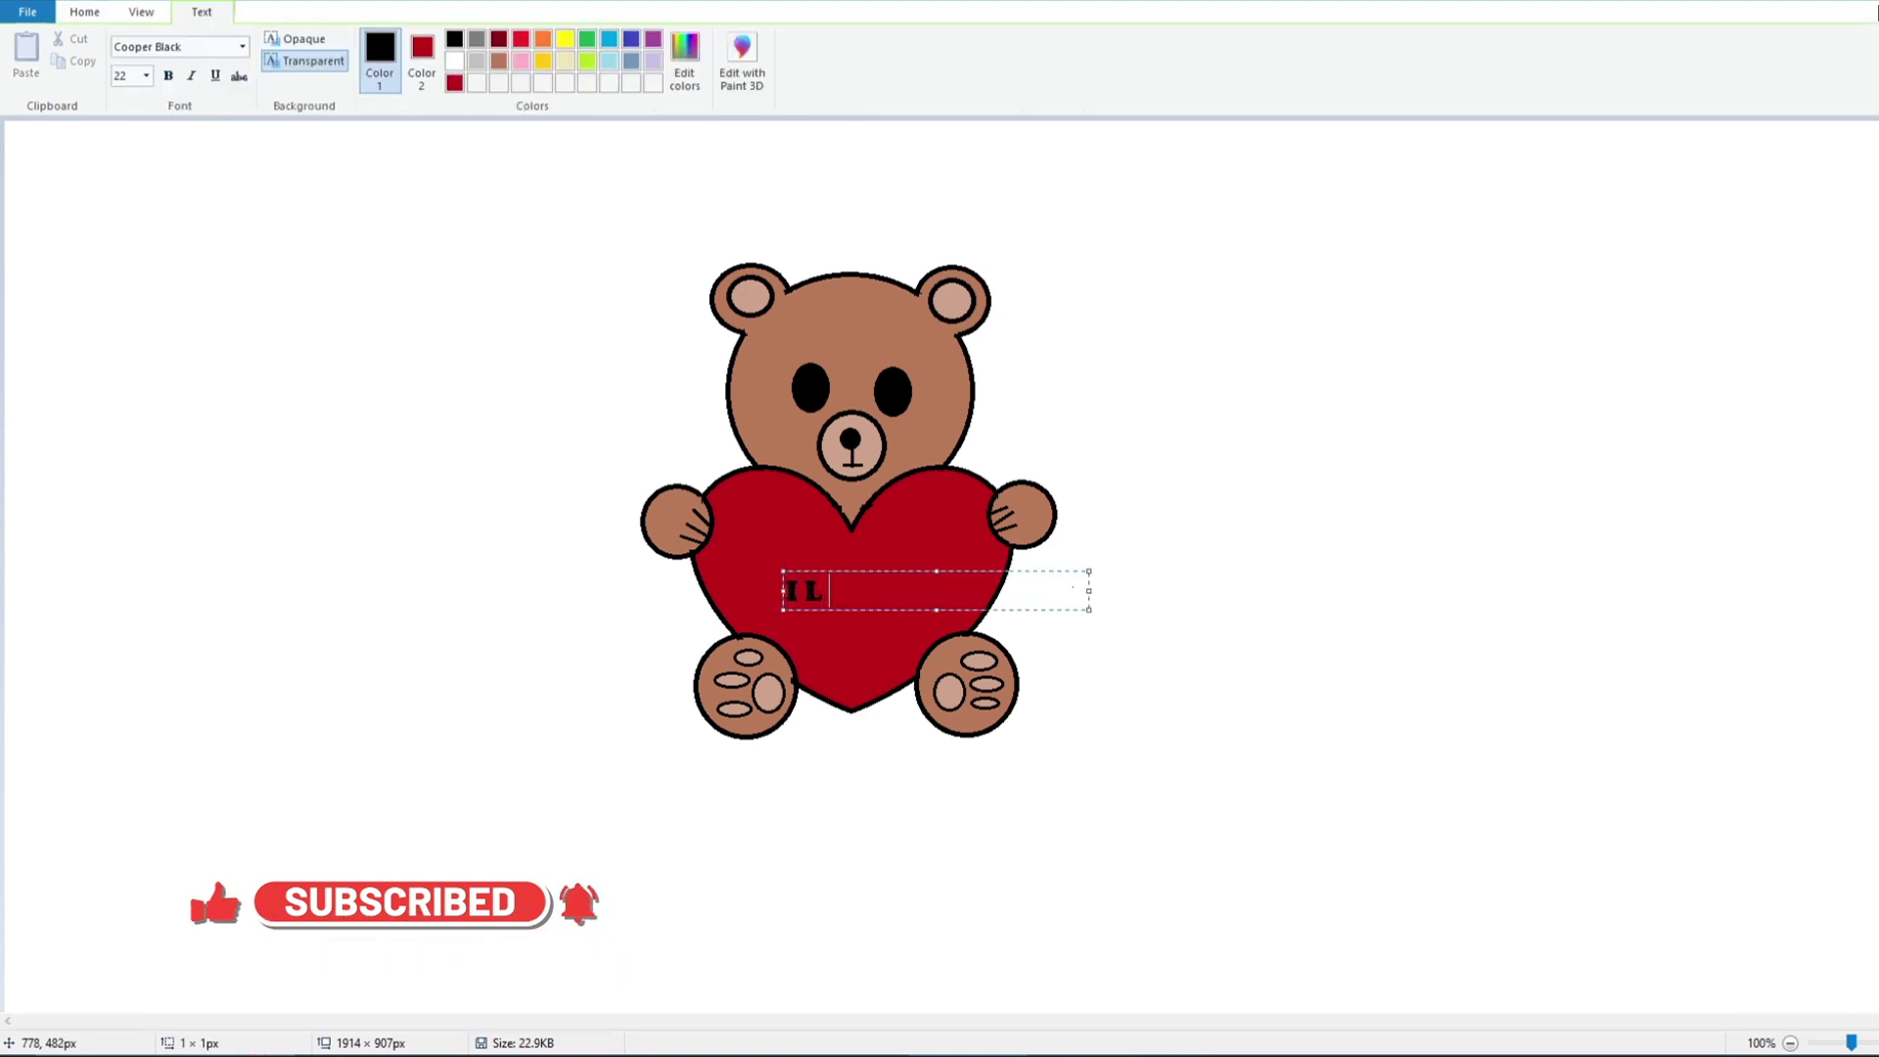
text(You)
click(817, 767)
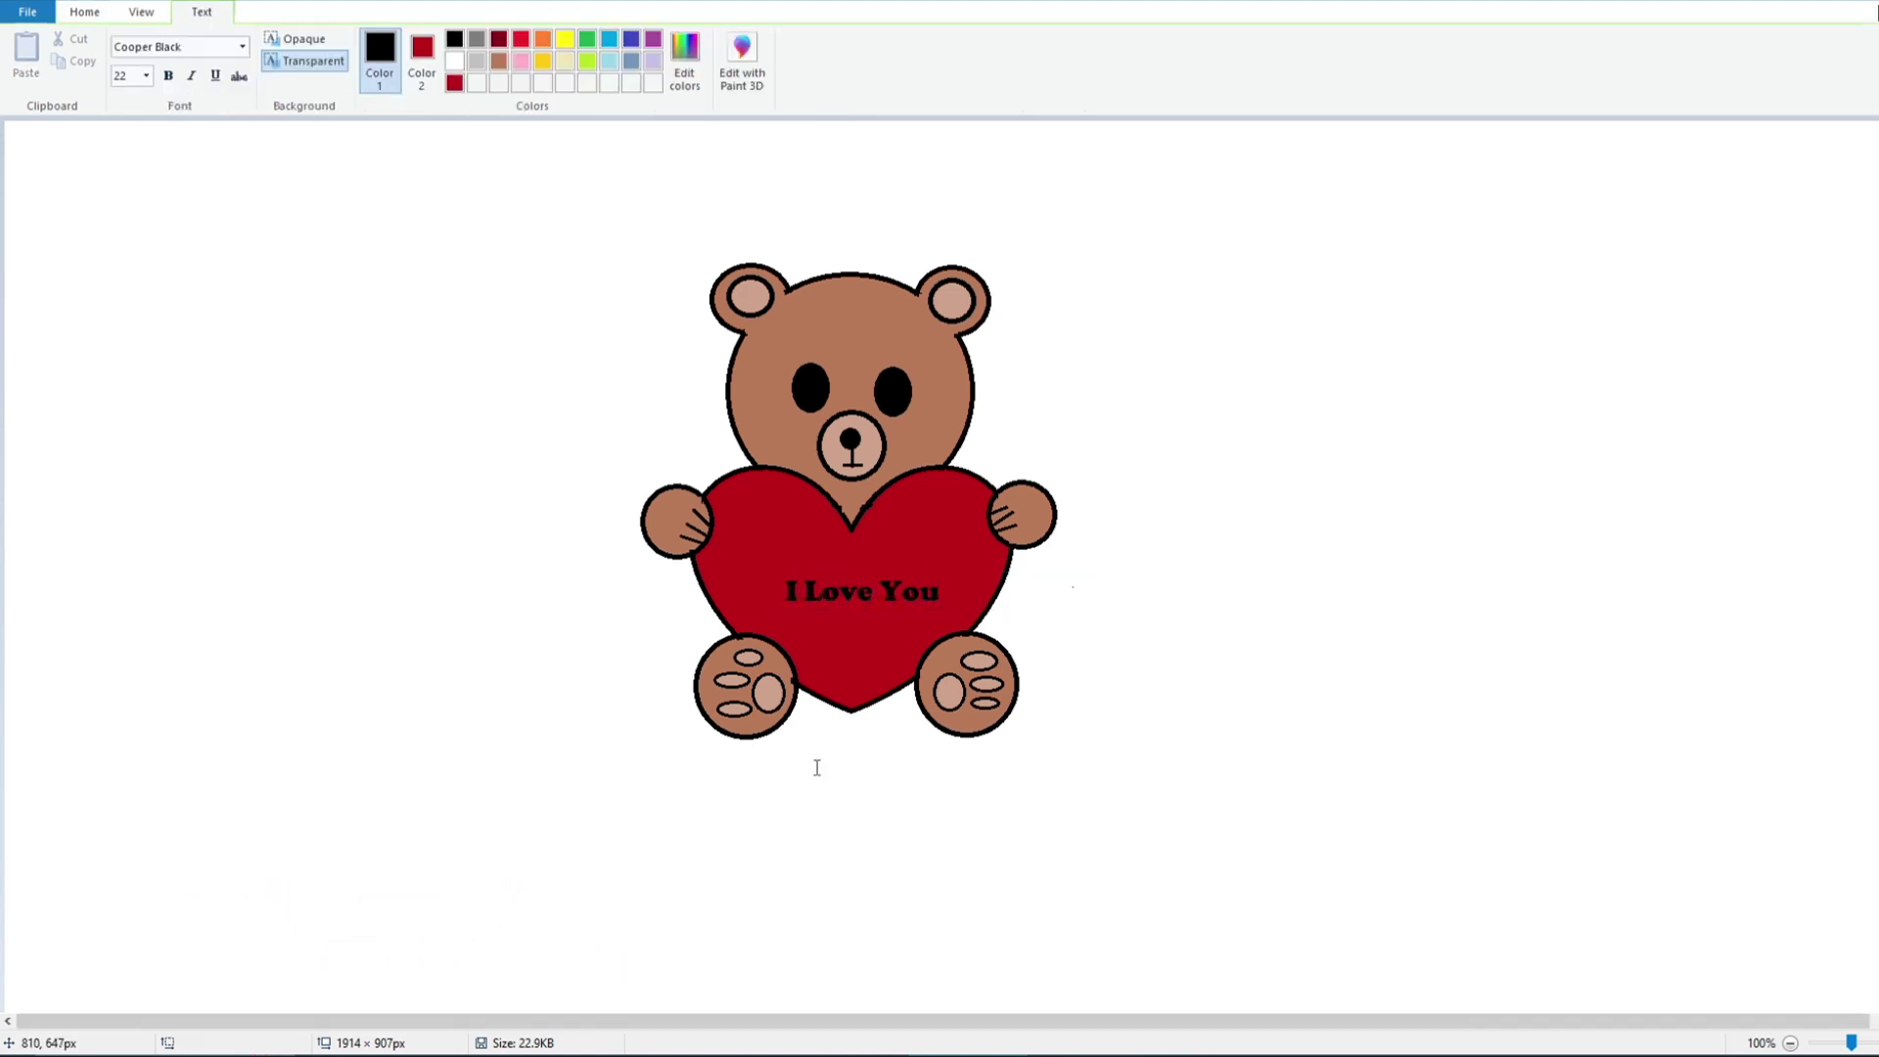